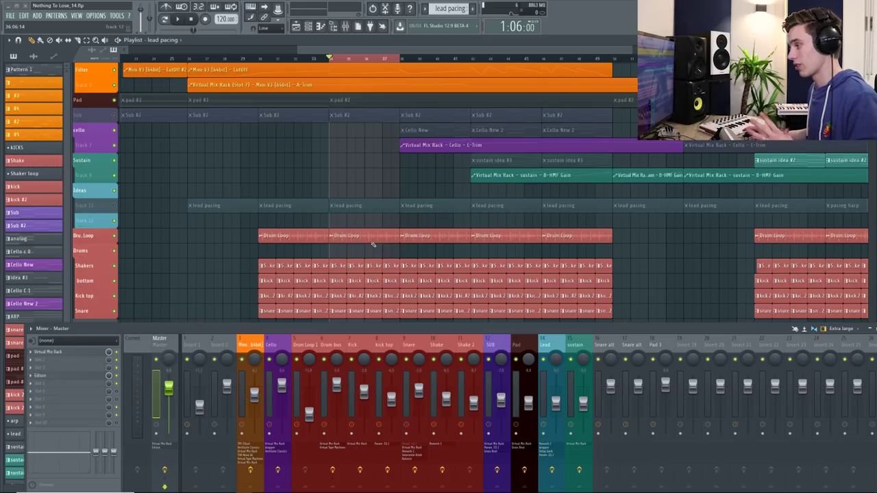
Step: Solo the Drums group, add the Drum Loop track to it, and audition the looped section
scroll(120, 228, down, 1)
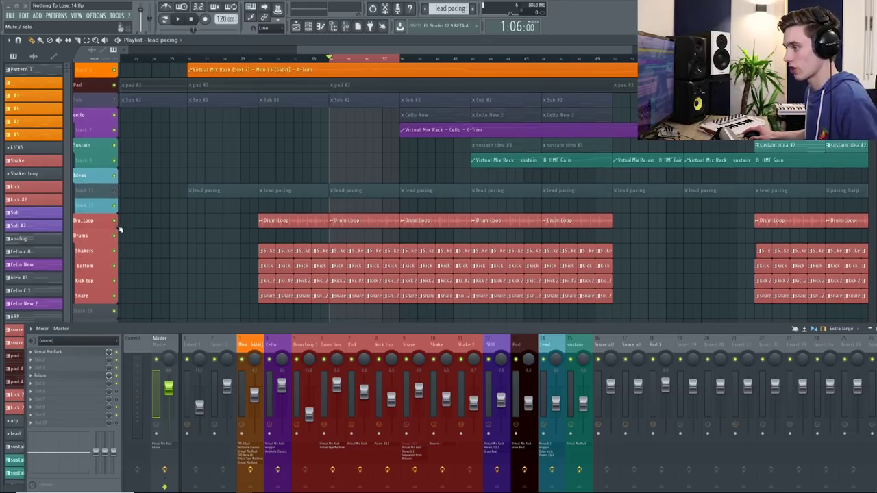
right_click(115, 236)
click(115, 221)
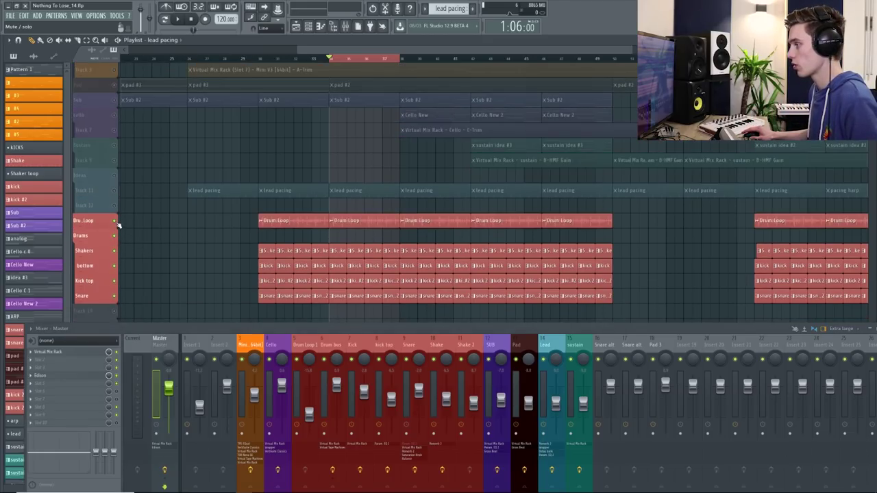
key(space)
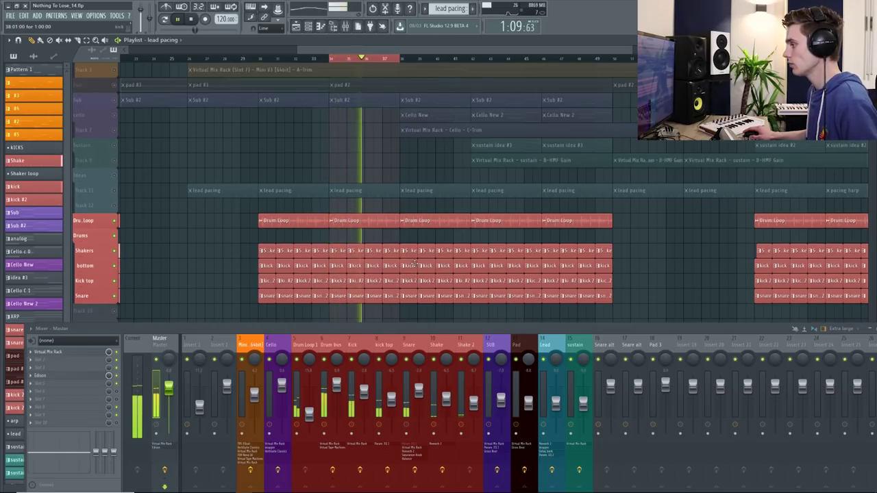
key(space)
Step: Mute the Drum Loop track, audition the remaining drums, and unmute the Drum Loop track again
click(115, 221)
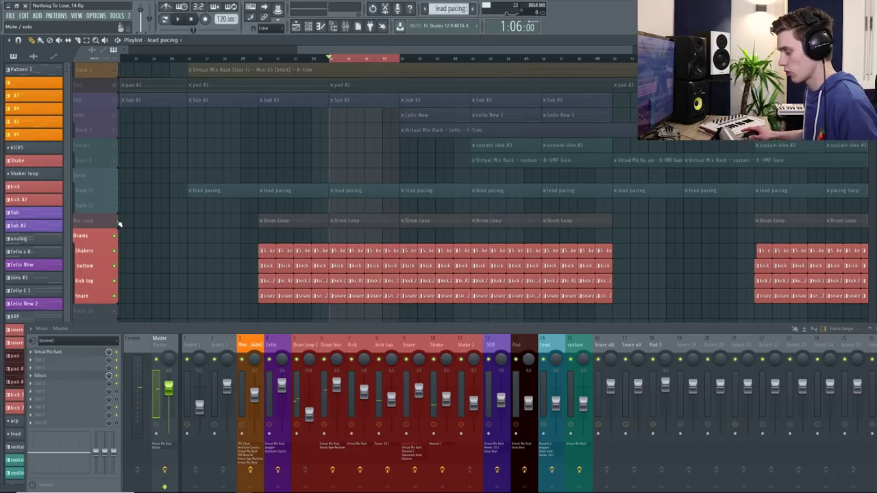
key(space)
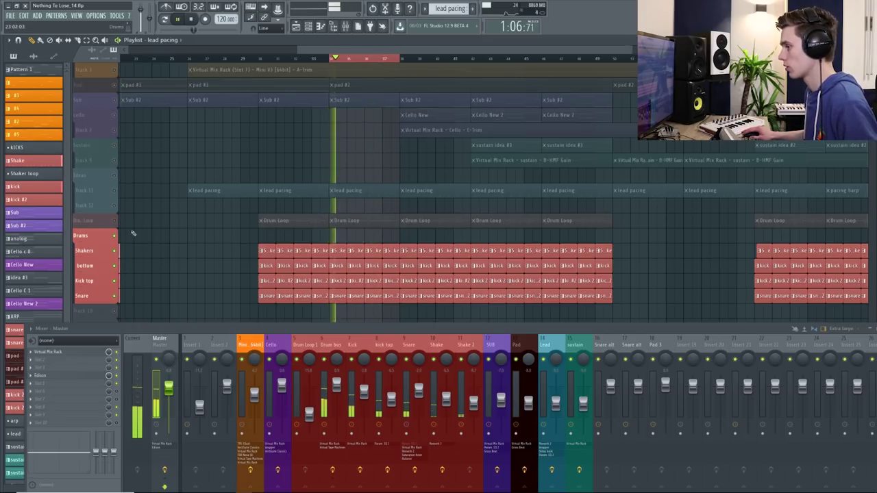
key(space)
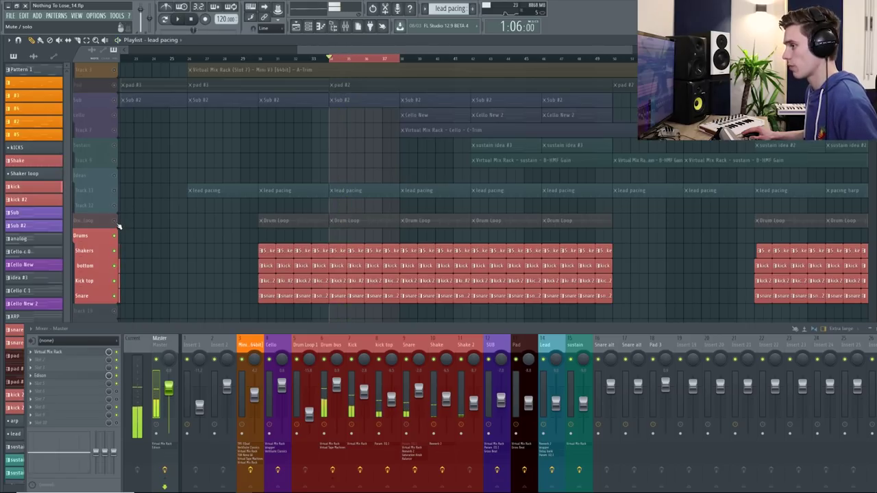
click(114, 221)
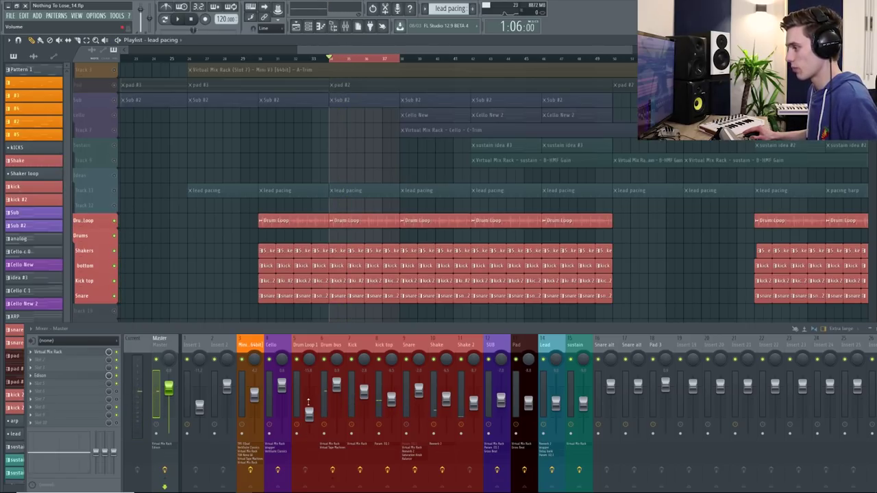
Step: Adjust the Drum Loop 1 mixer level while auditioning it together with the other drums
click(309, 414)
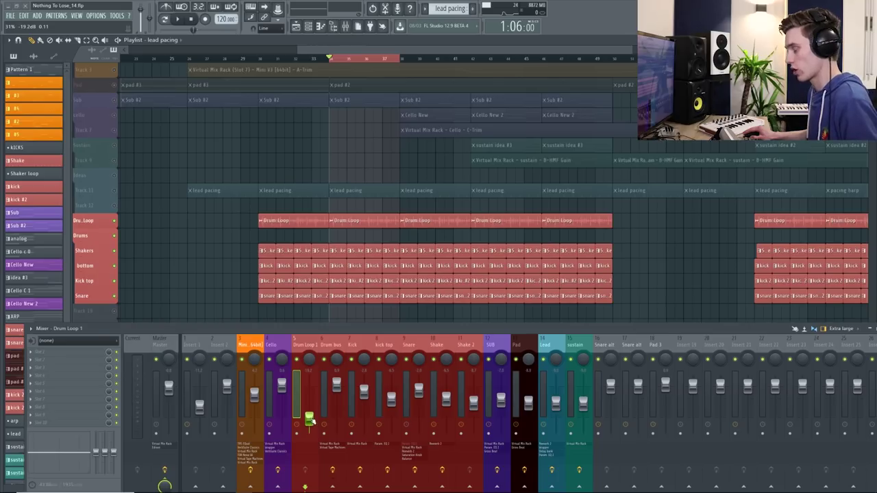
key(space)
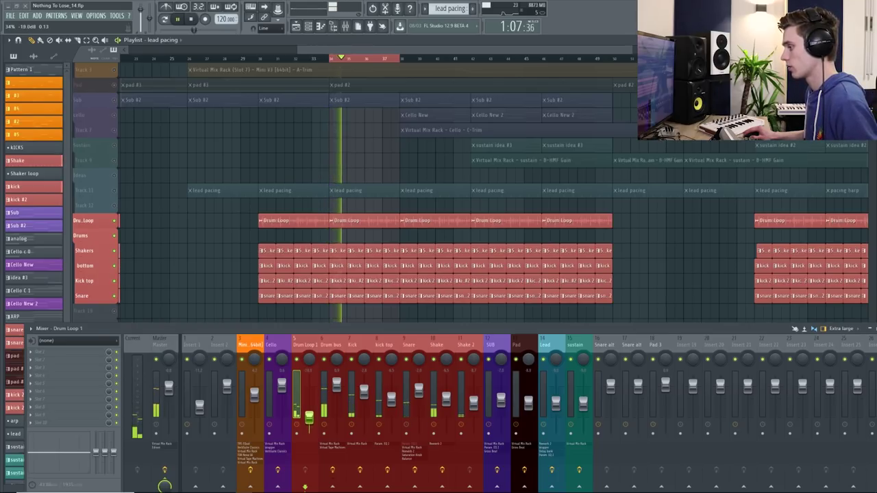
scroll(346, 166, up, 2)
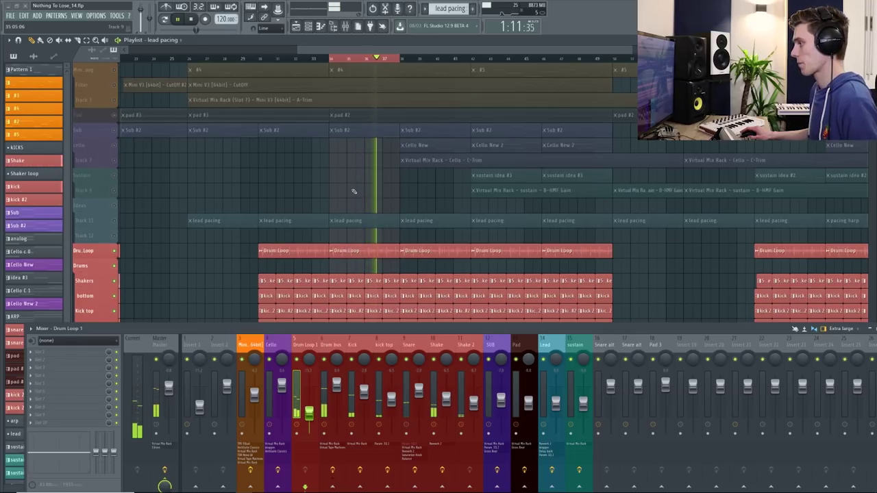
key(space)
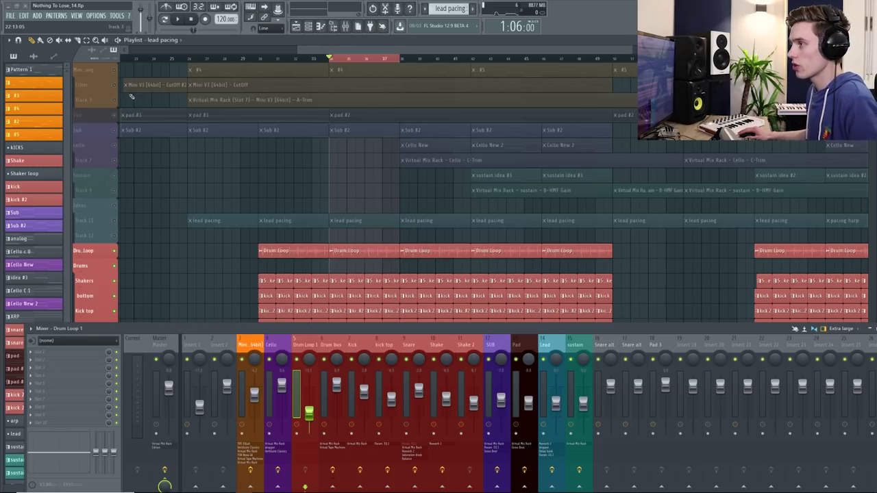
Step: Unmute the Mini Moog track, the Filter track and the A-Trim automation track below them
click(115, 69)
click(116, 85)
click(115, 100)
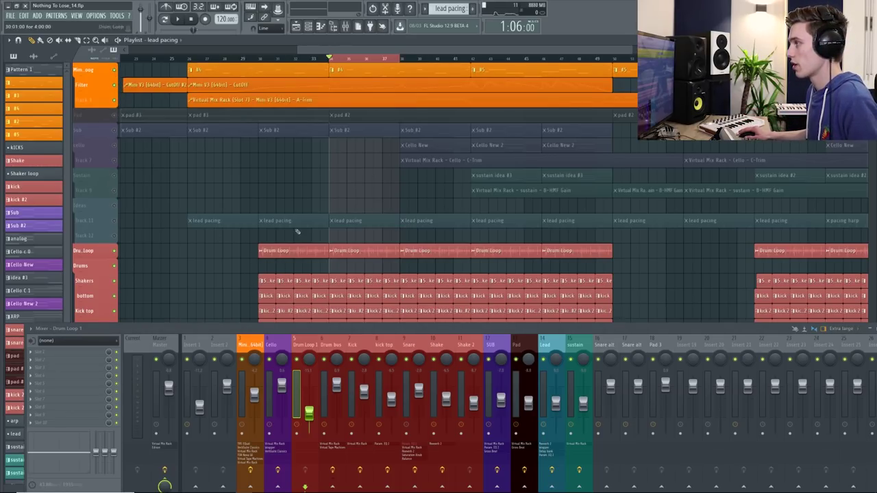
Step: Open the Mini V3 synth from the channel rack and try out its filter cutoff frequency
click(308, 26)
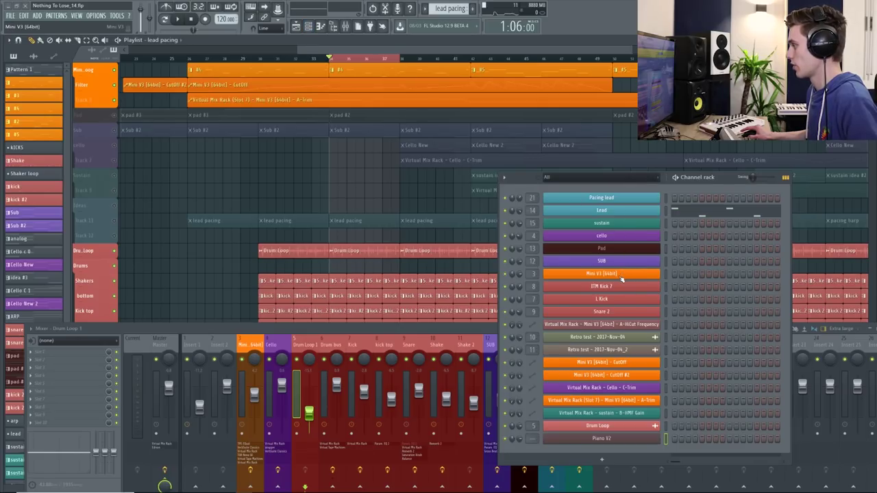
click(620, 274)
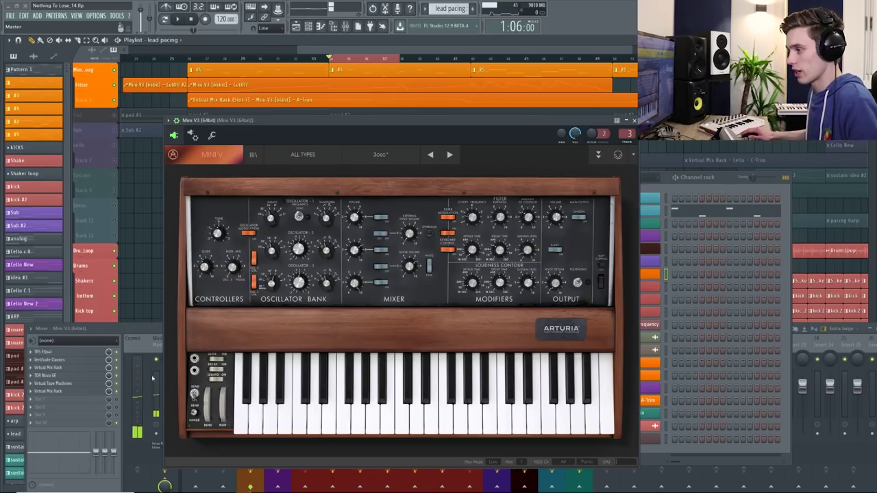
key(F9)
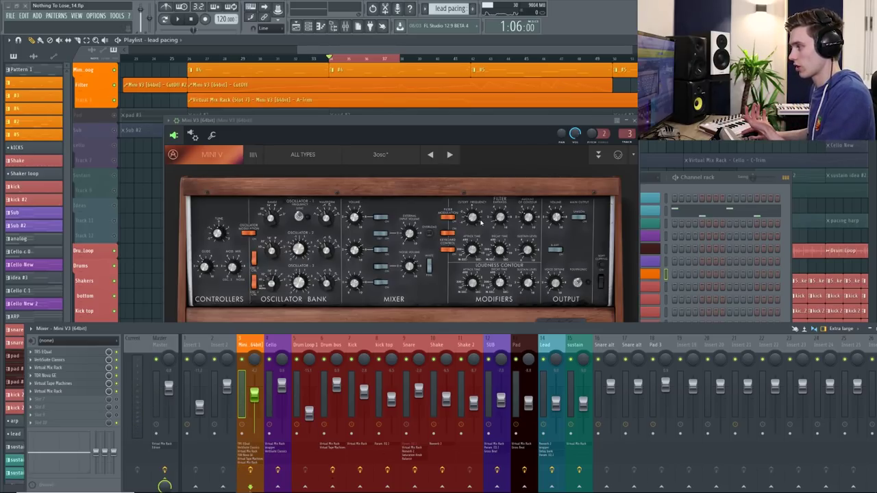
click(473, 218)
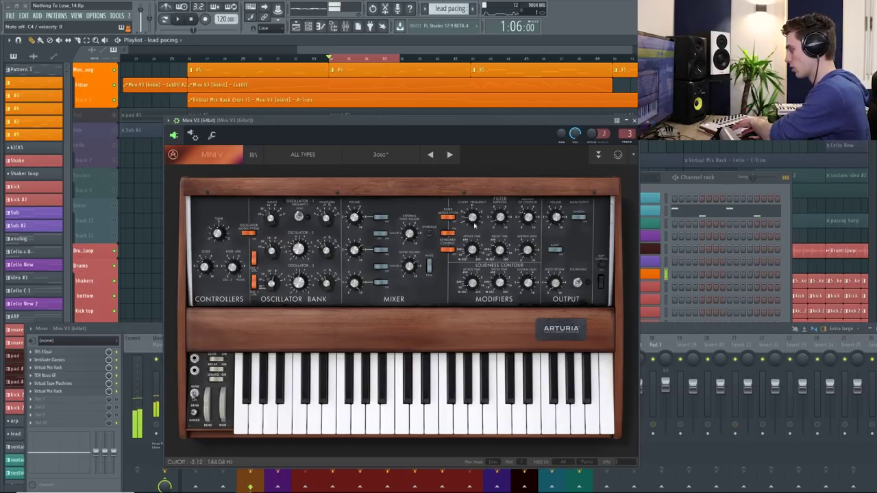
drag(475, 235, 478, 216)
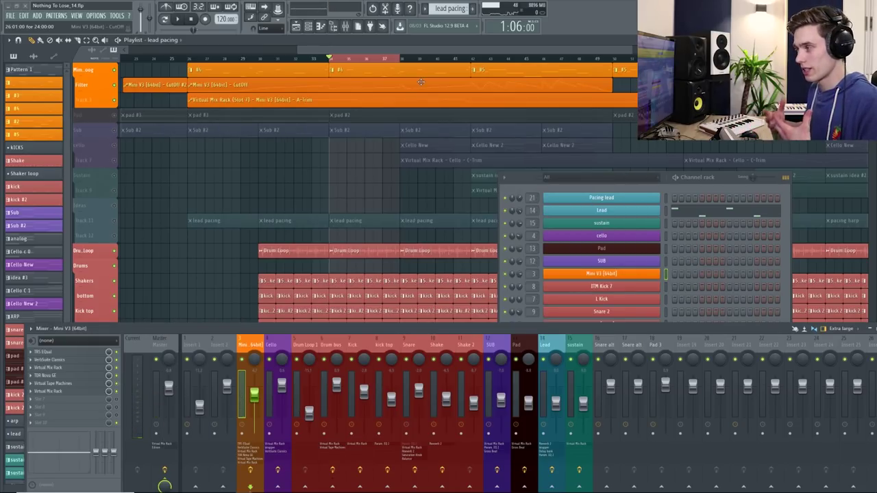
Step: Play the looped section with the drums and Mini Moog, and mute the Mini Moog track
key(space)
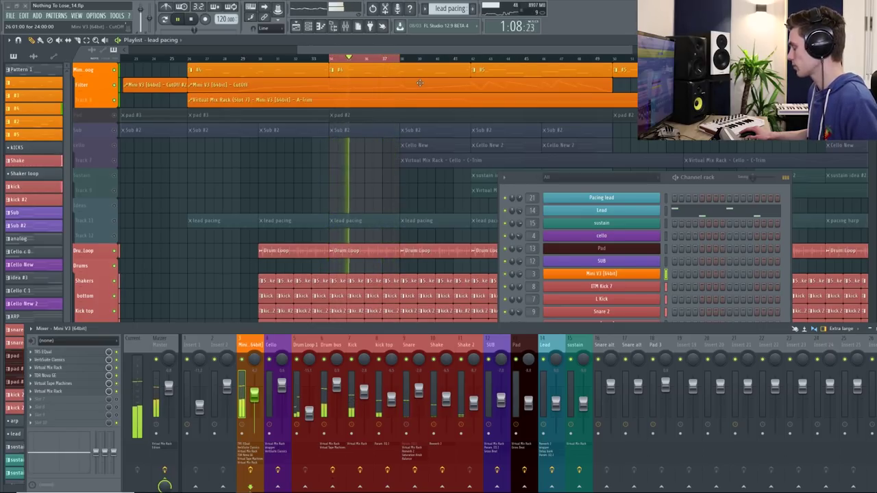
key(space)
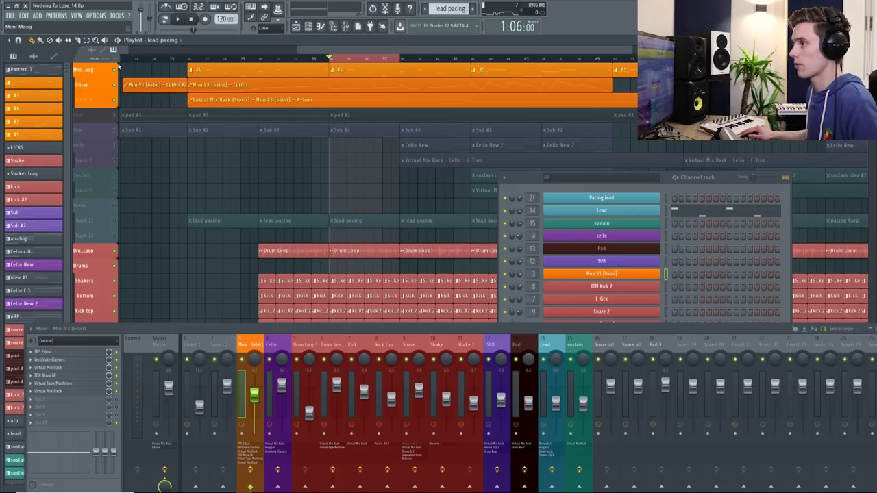
click(114, 70)
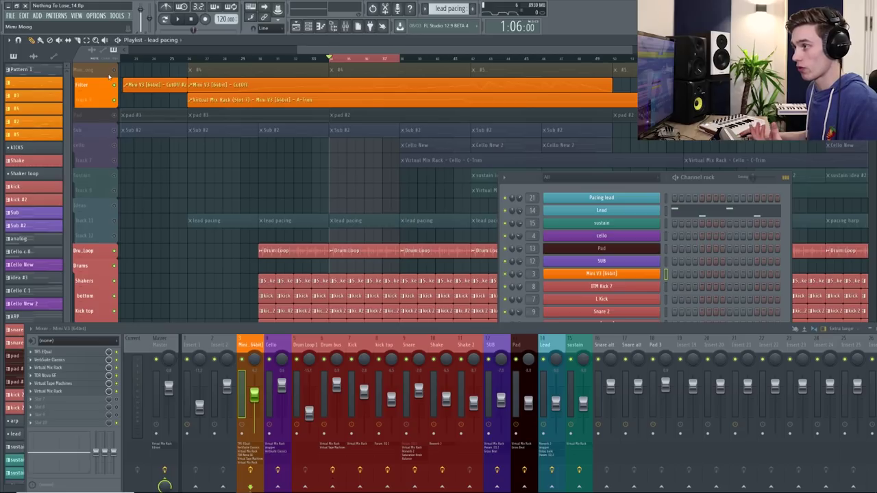
Step: Enlarge the Mini Moog track, trim its second #4 clip to end at bar 38, and unmute the track
drag(103, 76, 104, 95)
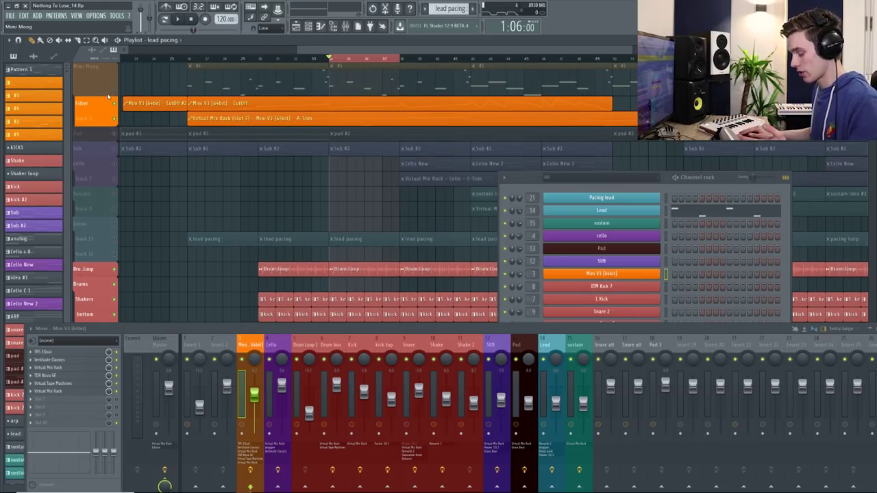
click(415, 77)
right_click(415, 77)
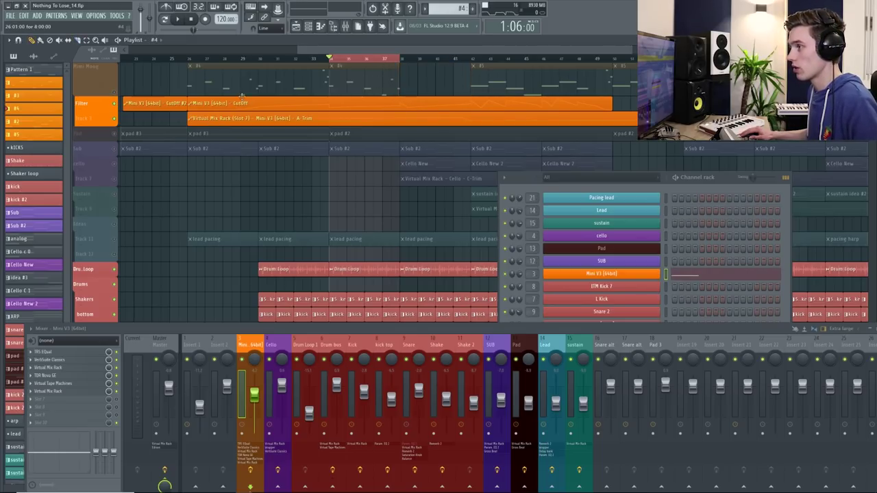
click(114, 66)
Step: Place a unique copy of pattern #4 at bar 38 on the Mini Moog track and inspect its notes in the piano roll
click(415, 75)
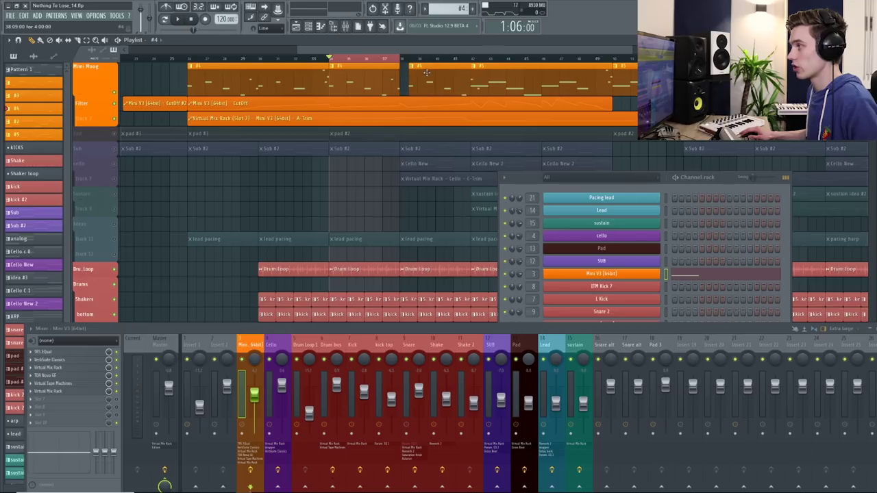
click(402, 66)
click(423, 119)
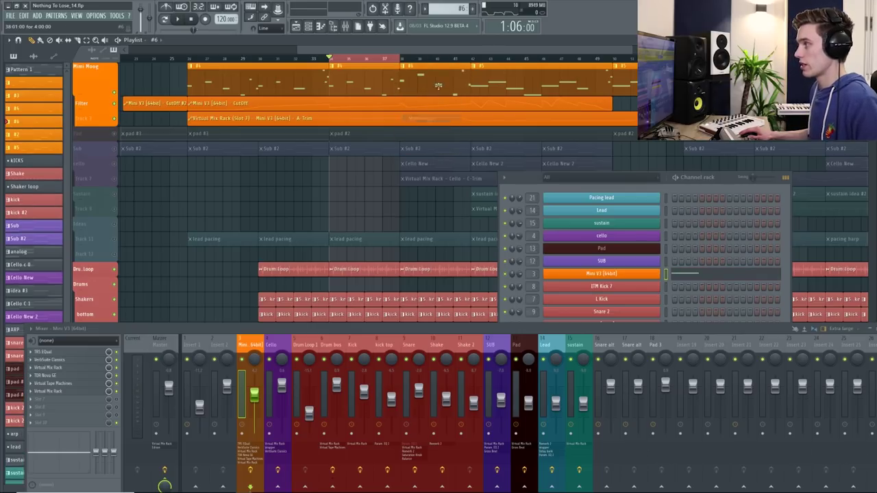
double_click(463, 80)
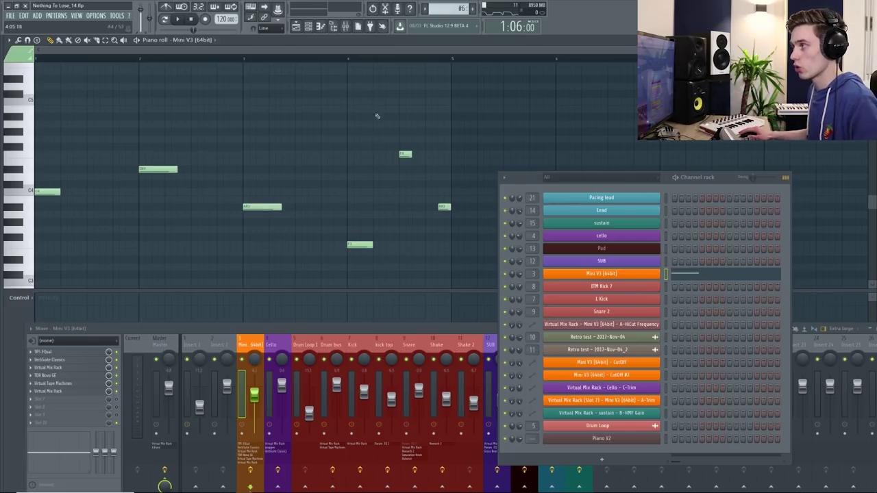
click(296, 26)
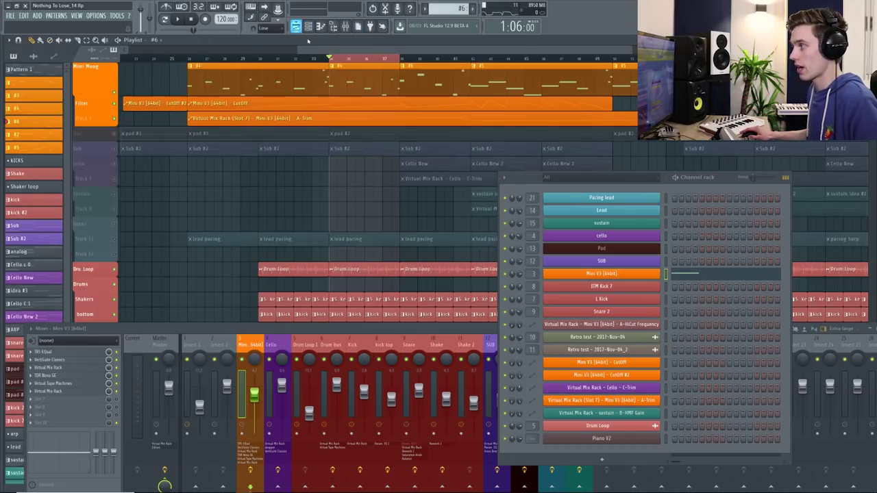
Step: Delete the unique clip at bar 38, extend the preceding #4 clip and the loop selection to bar 42, and hide the channel rack
right_click(423, 79)
drag(398, 68, 466, 67)
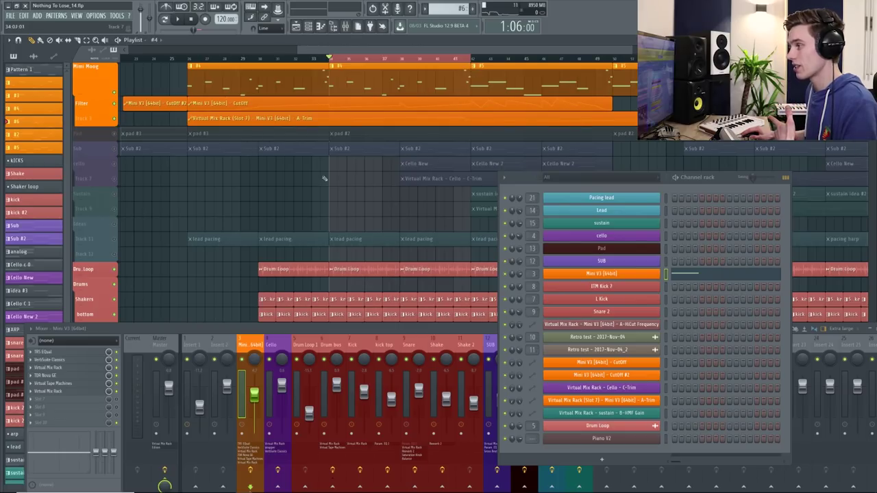
scroll(394, 215, down, 4)
scroll(393, 215, up, 4)
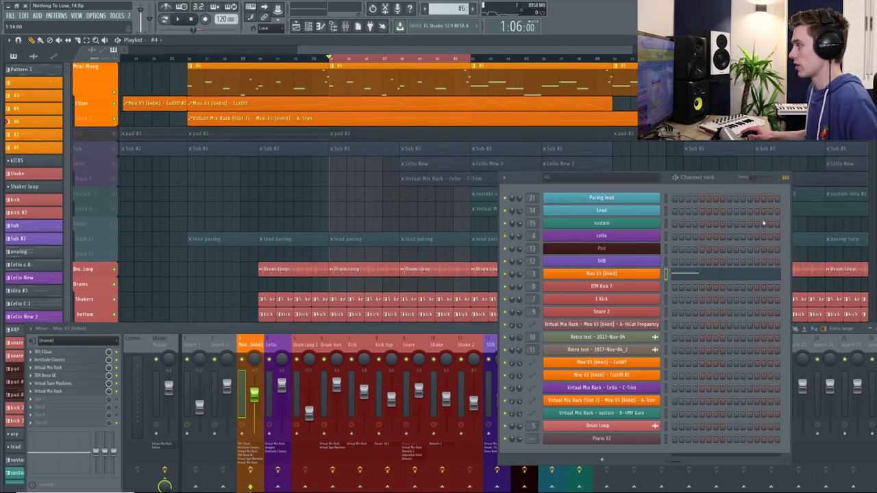
key(F6)
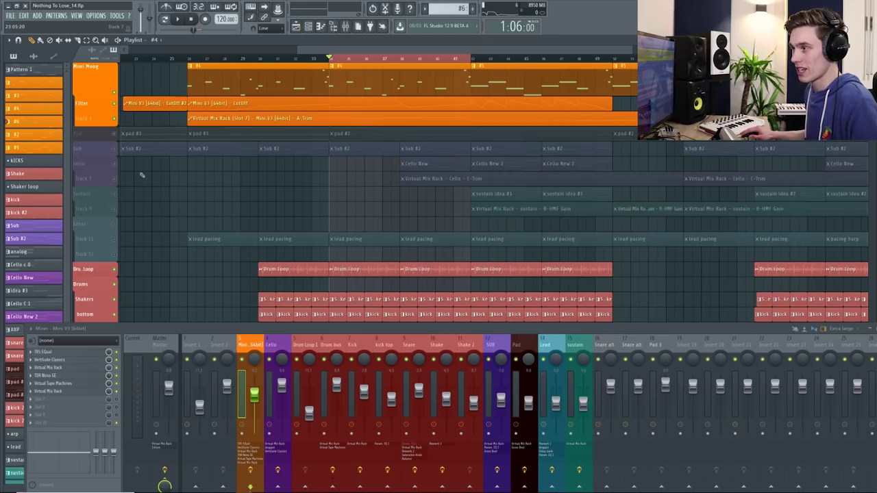
Step: Unmute the Sub track in the playlist alongside the Mini Moog and drum tracks
click(117, 151)
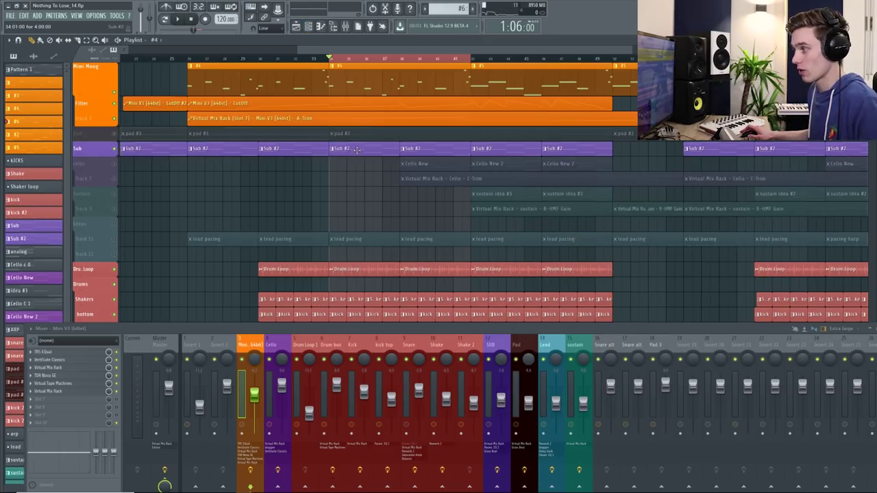
scroll(356, 150, up, 2)
scroll(348, 146, down, 3)
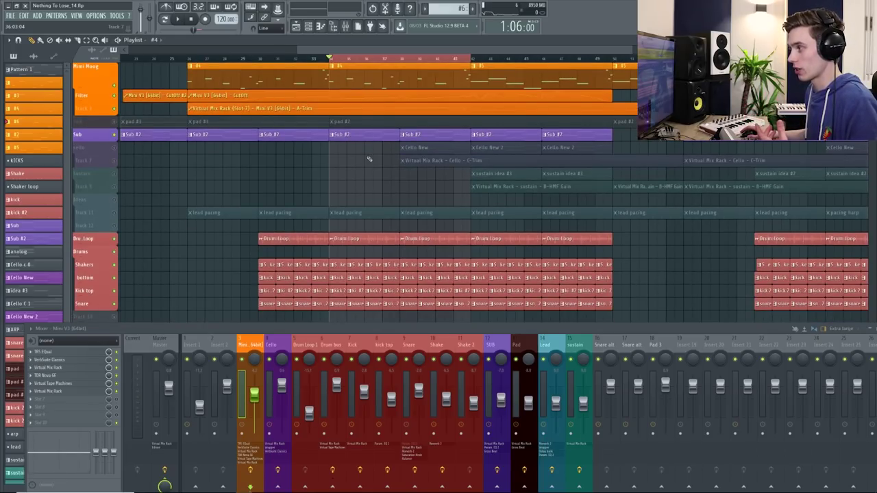
scroll(371, 163, up, 3)
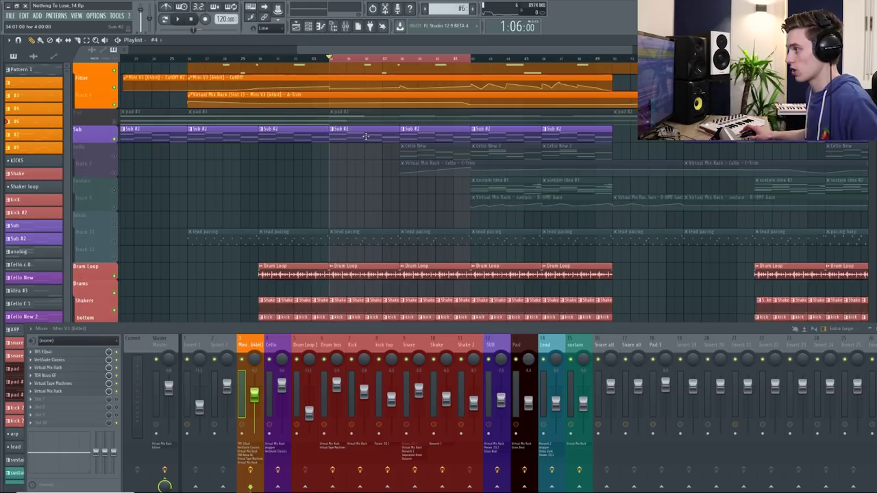
scroll(347, 62, down, 2)
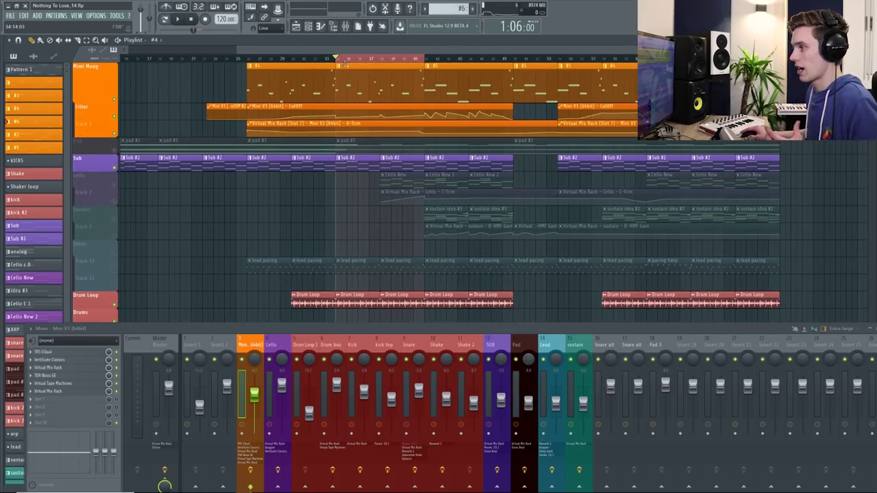
Step: Solo the Pad track, unmute its pad #2 clip at bar 34, and audition the looped section
right_click(114, 150)
click(375, 142)
key(space)
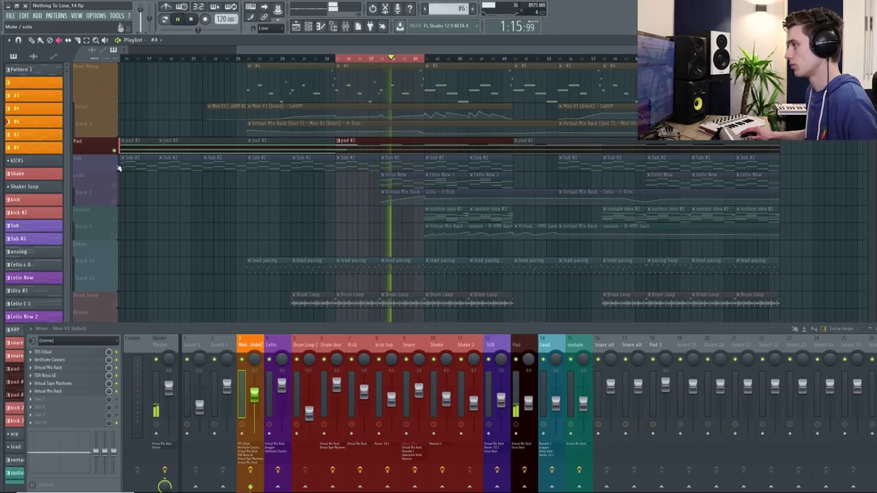
key(space)
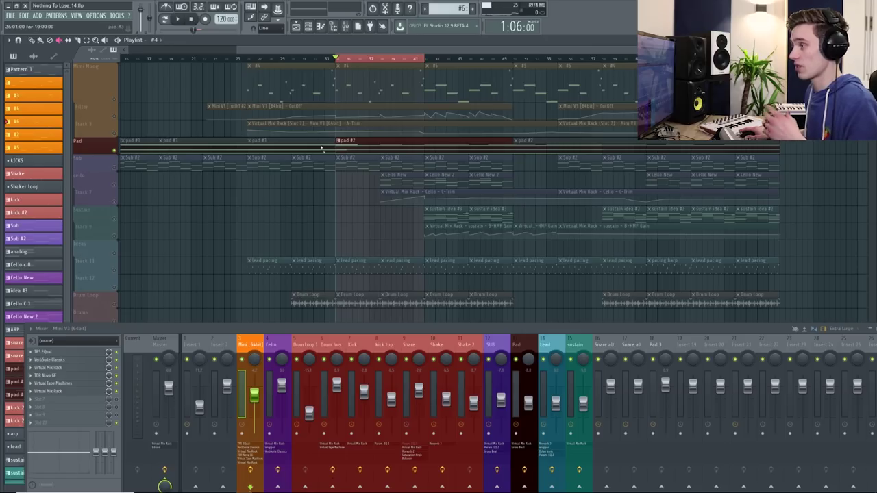
Step: Mute the pad #2 clip at bar 34 and unsolo the Pad track to bring the other playlist tracks back
click(388, 149)
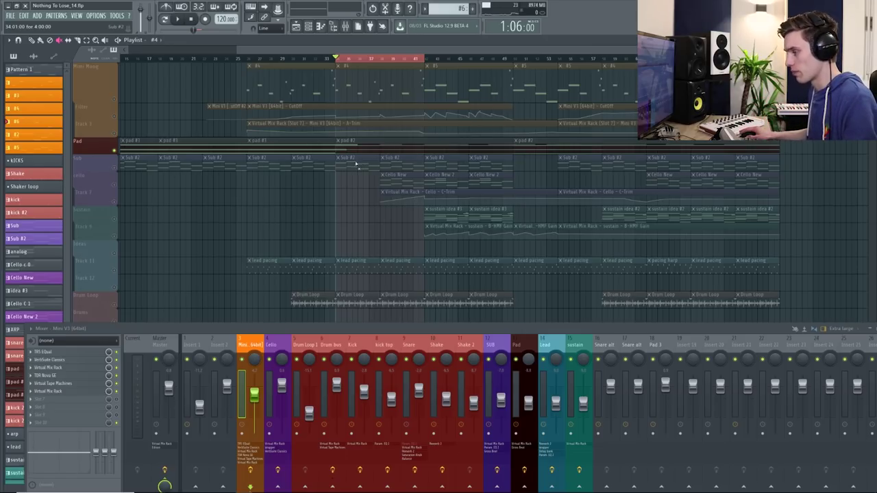
right_click(115, 151)
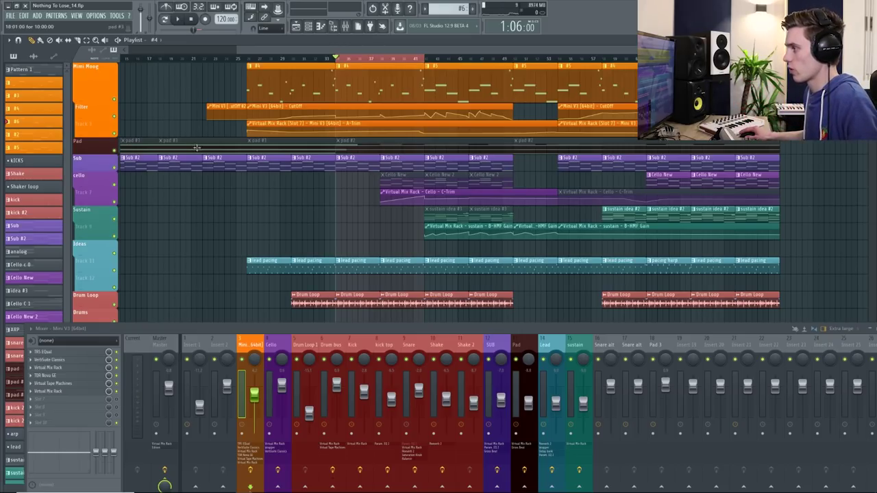
scroll(364, 213, down, 1)
scroll(362, 209, up, 1)
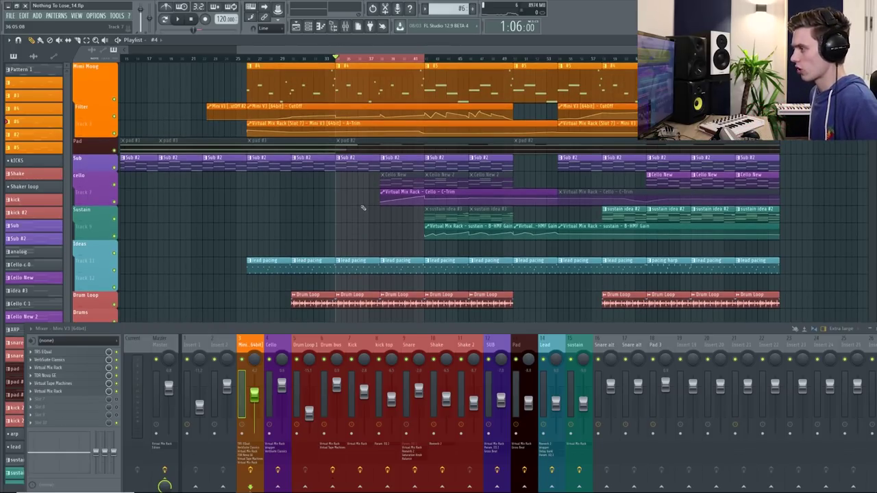
Step: Mute the Ideas track together with Track 11 and Track 12 in the playlist
click(115, 271)
click(116, 287)
click(116, 253)
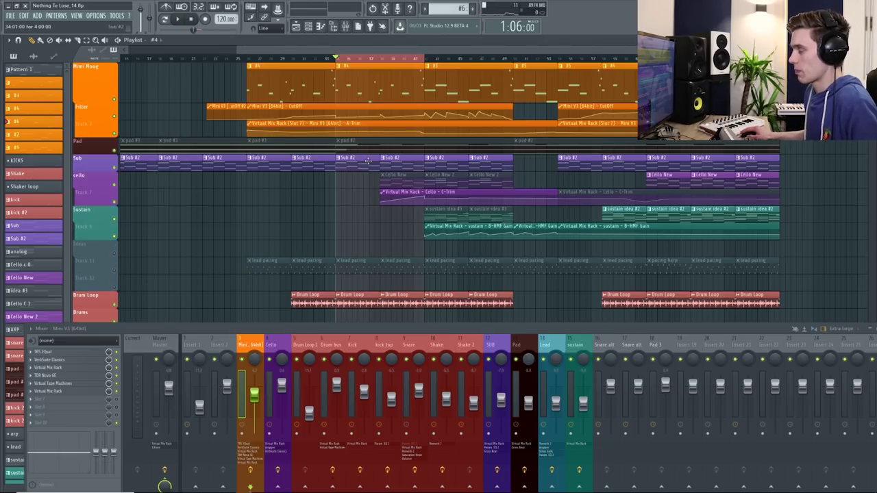
Step: Unmute the pad #2 clip at bar 34 and keep the preceding pad clip at bar 26 muted
key(t)
drag(327, 147, 457, 150)
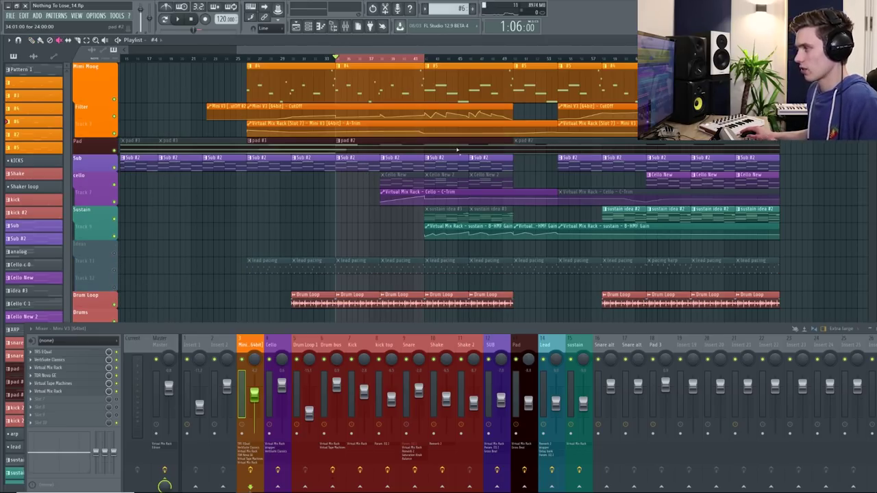
click(288, 145)
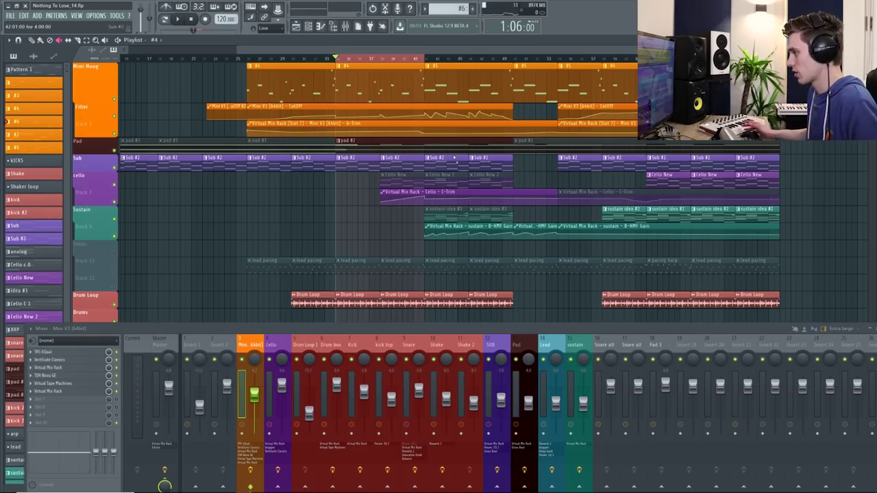
Step: Audition the looped section with the pad layered over drums, Mini Moog and sub, with the Pad mixer track selected
key(space)
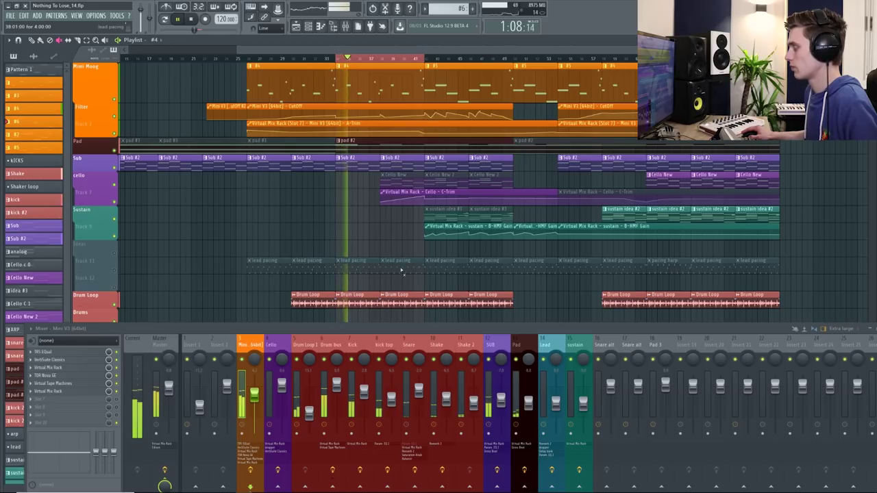
click(529, 401)
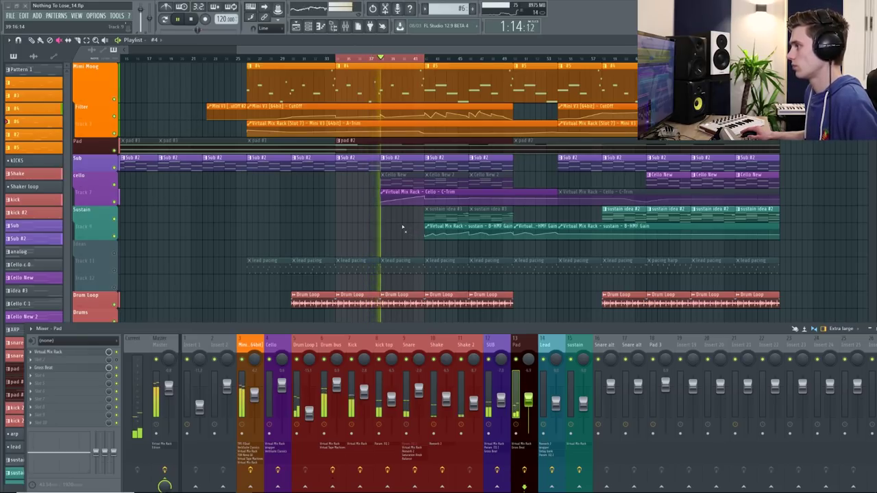
scroll(407, 228, down, 2)
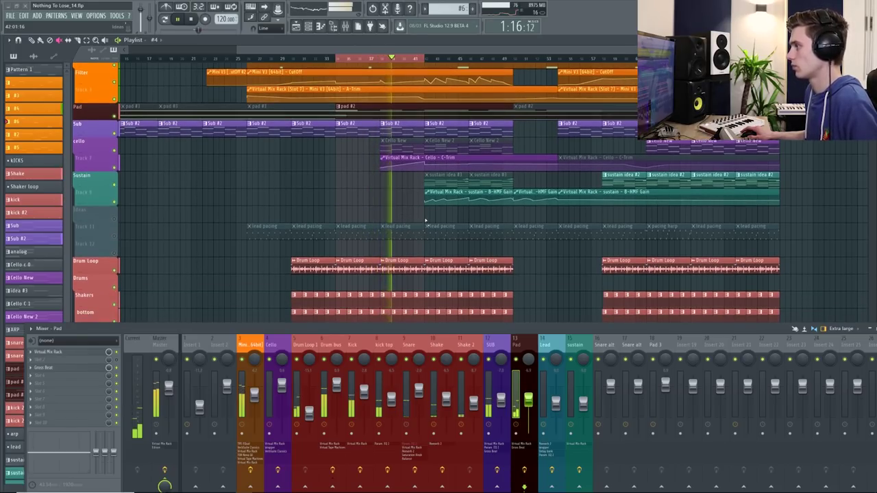
scroll(418, 228, down, 1)
scroll(438, 230, up, 2)
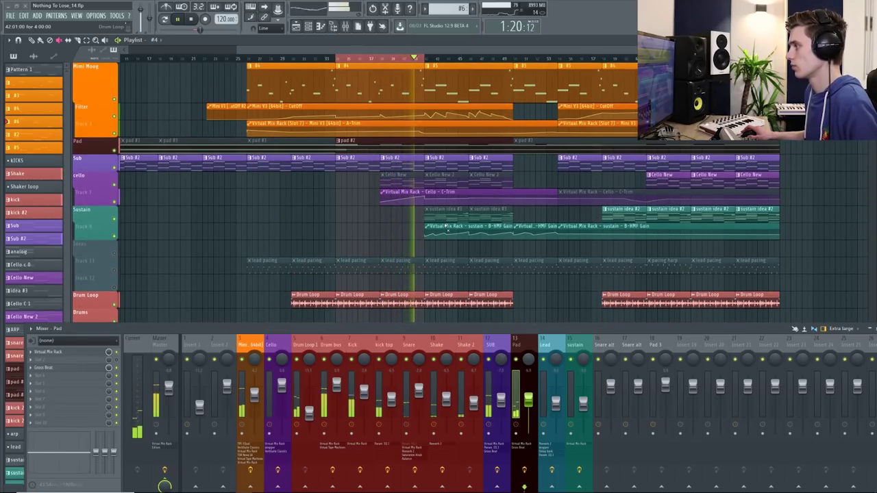
key(space)
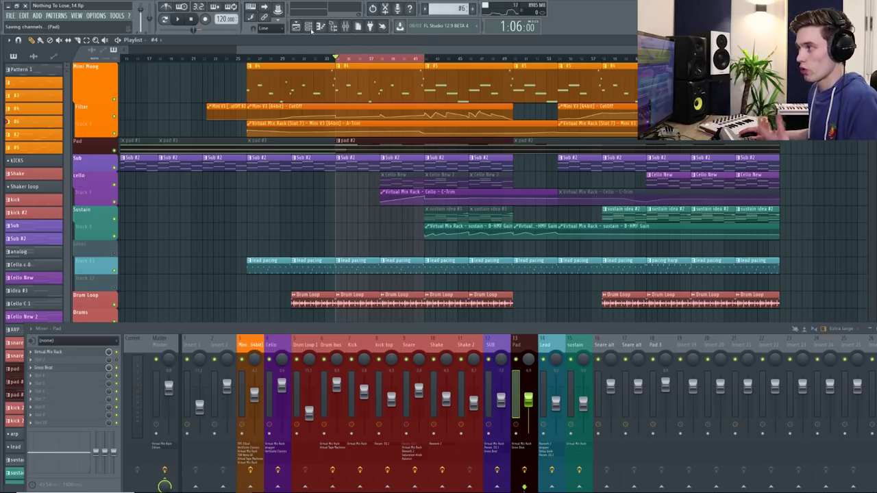
Step: Show the channel rack, open the Lead channel's instrument and close it again
click(309, 27)
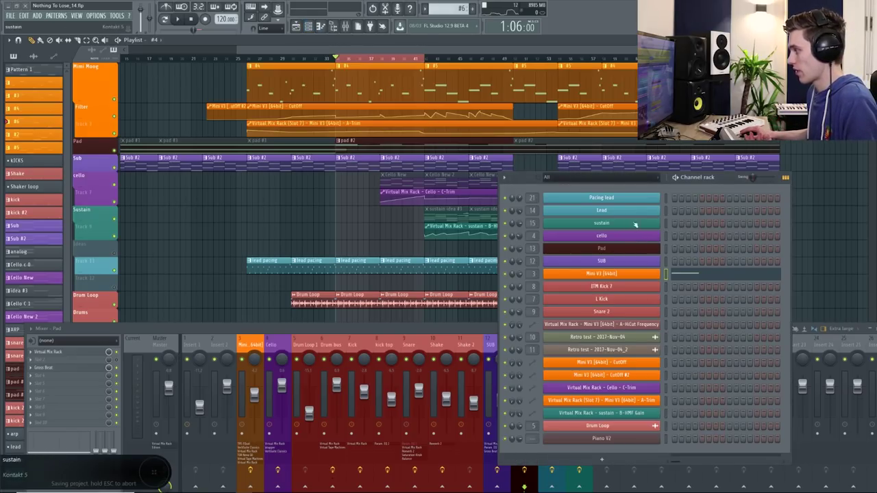
drag(740, 178, 745, 188)
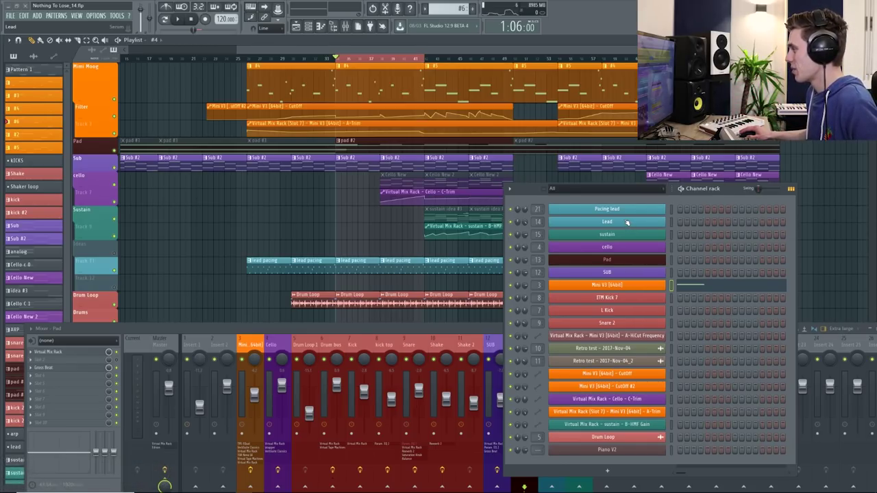
click(624, 224)
click(418, 130)
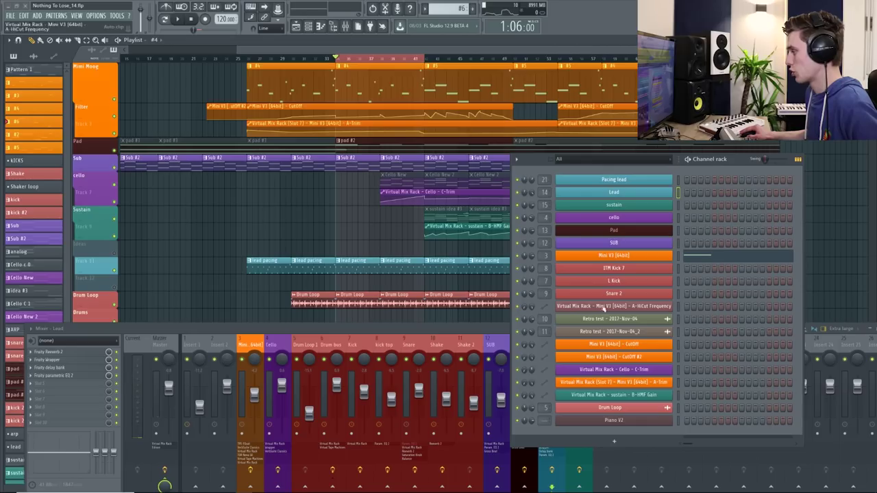
Step: Open the Piano V2 instrument, hide the channel rack and move the piano window over the playlist
click(628, 422)
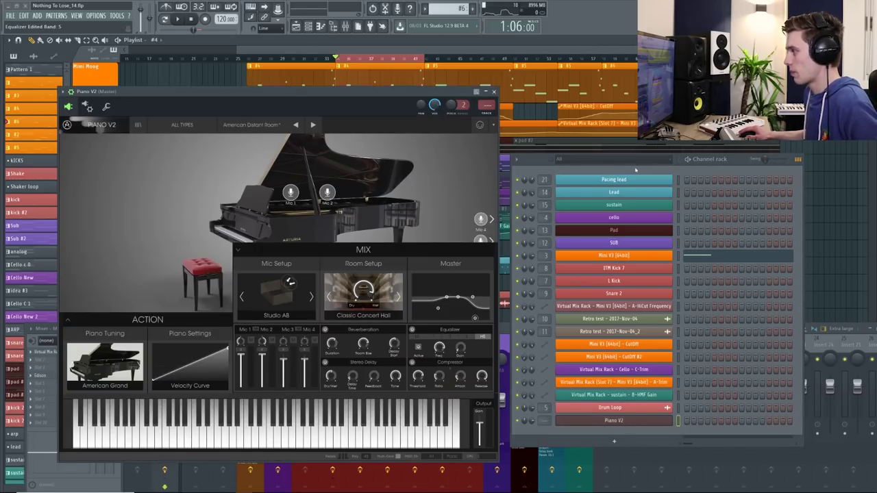
key(F6)
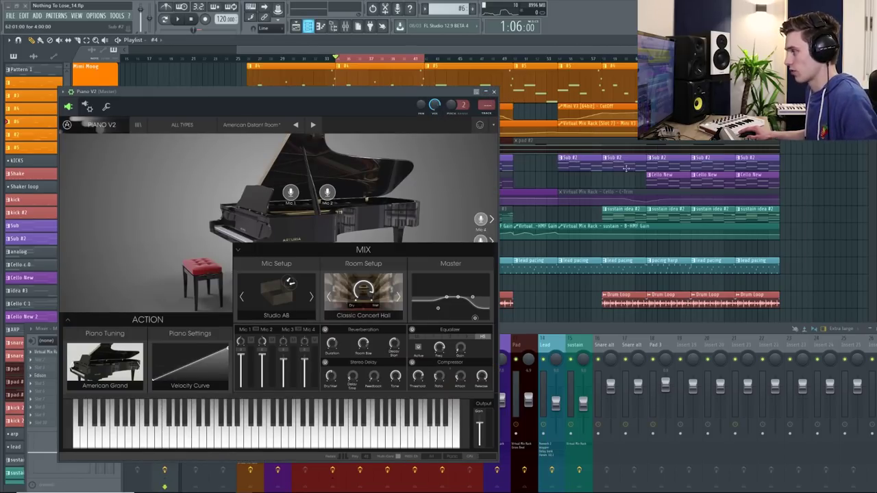
drag(382, 92, 530, 106)
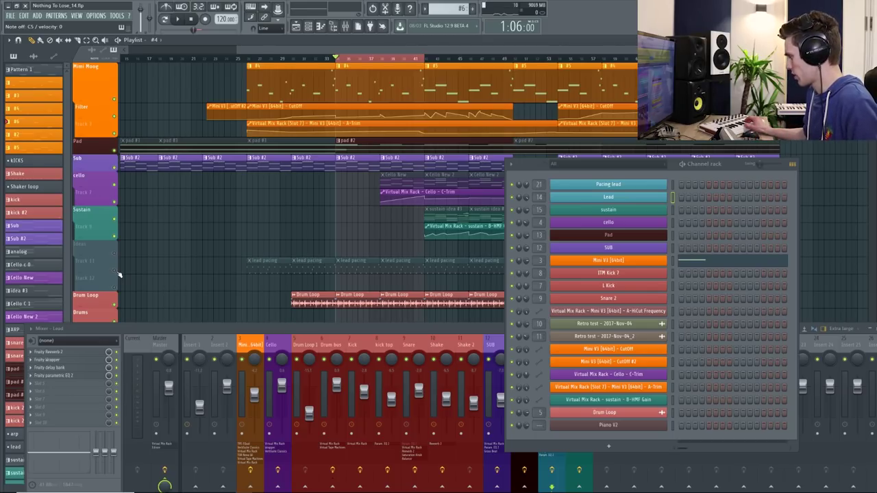
Step: Audition the looped section twice with the Lead channel selected for live playing and the Ideas tracks muted
key(space)
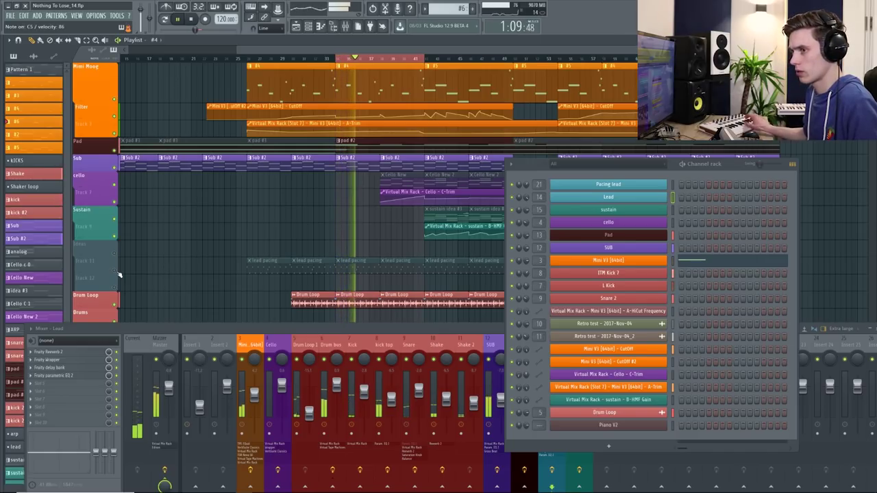
key(space)
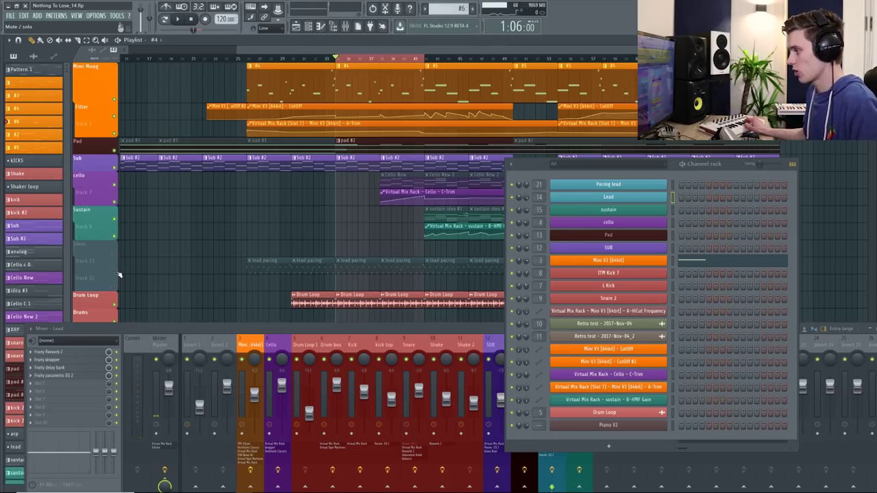
key(space)
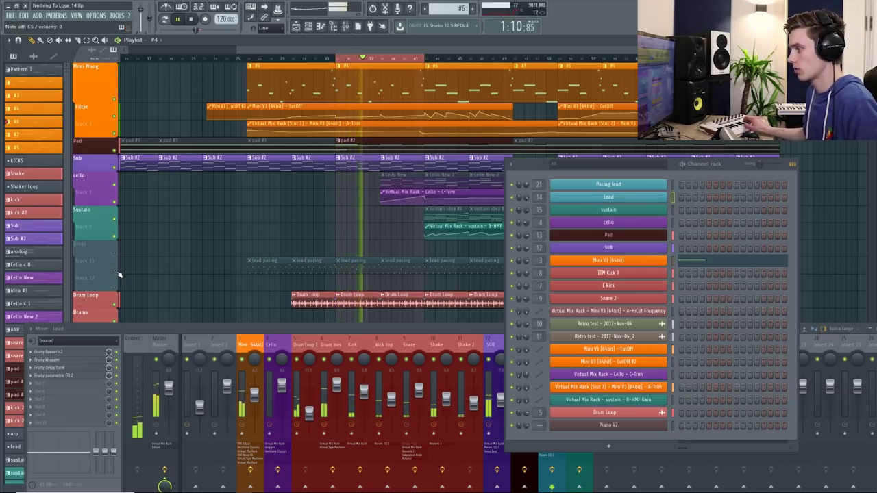
key(space)
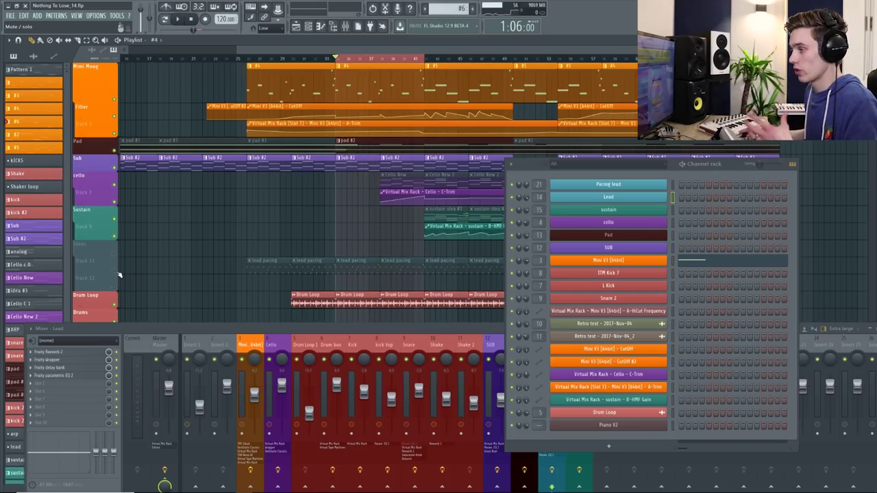
Step: Unmute the Ideas track group and the Cello New clip at bar 38
click(115, 273)
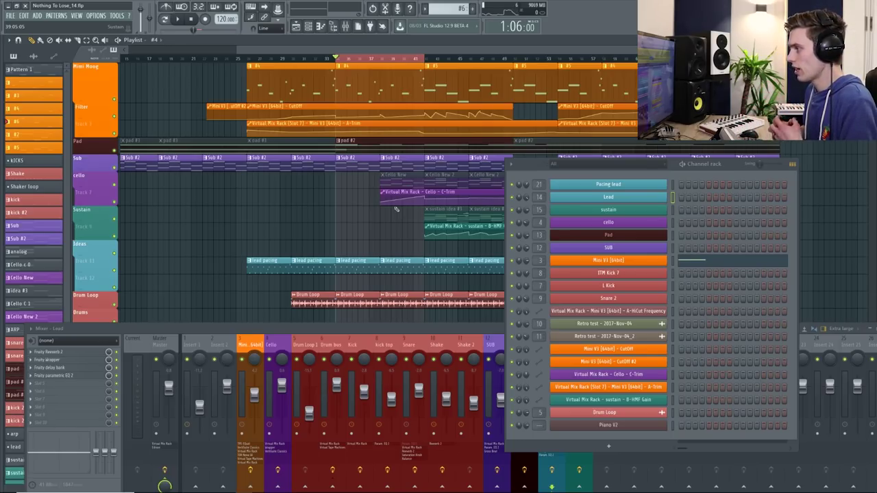
key(t)
click(398, 181)
key(p)
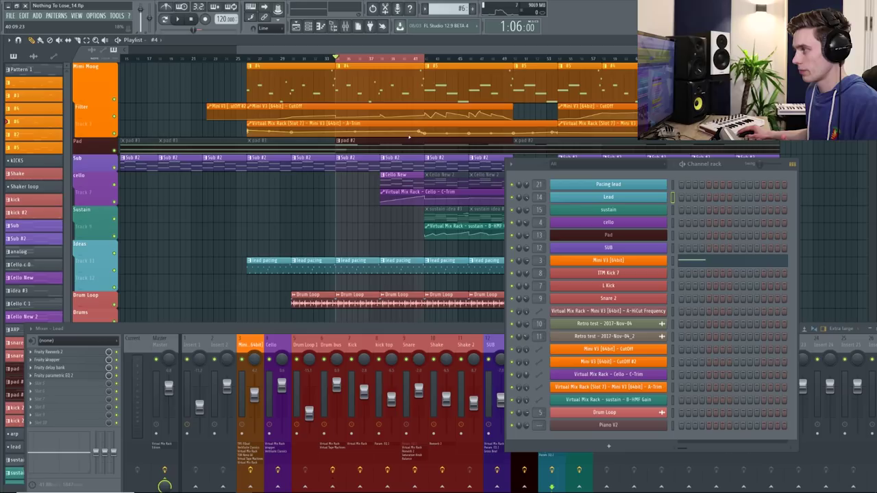
Step: Place the playhead at bar 37 and look at the cello channel's Analog Strings instrument, closing its window again
scroll(373, 63, up, 3)
click(365, 60)
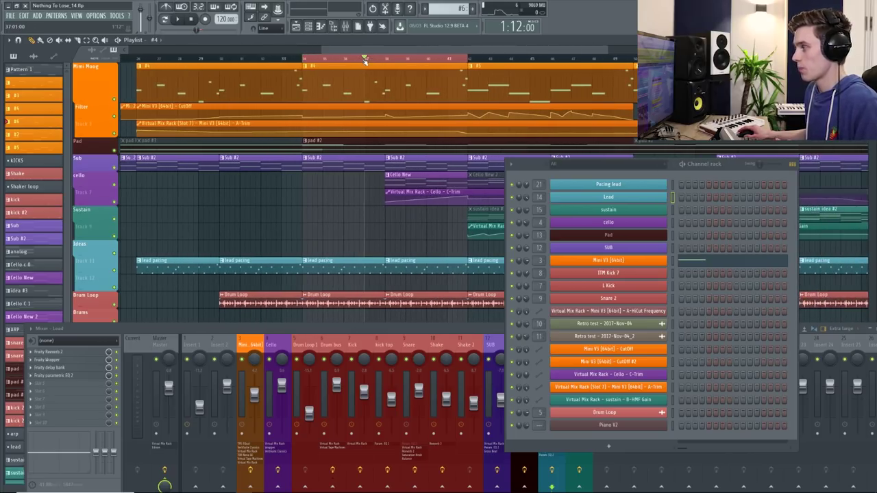
click(610, 225)
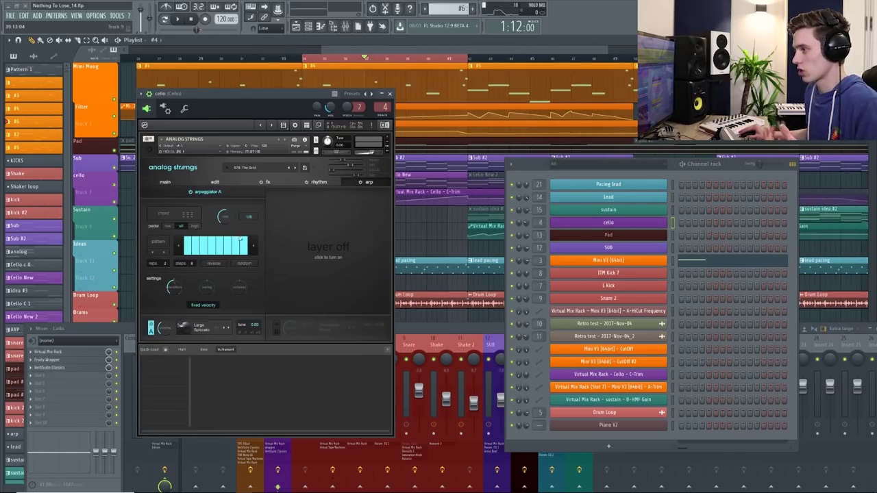
click(390, 93)
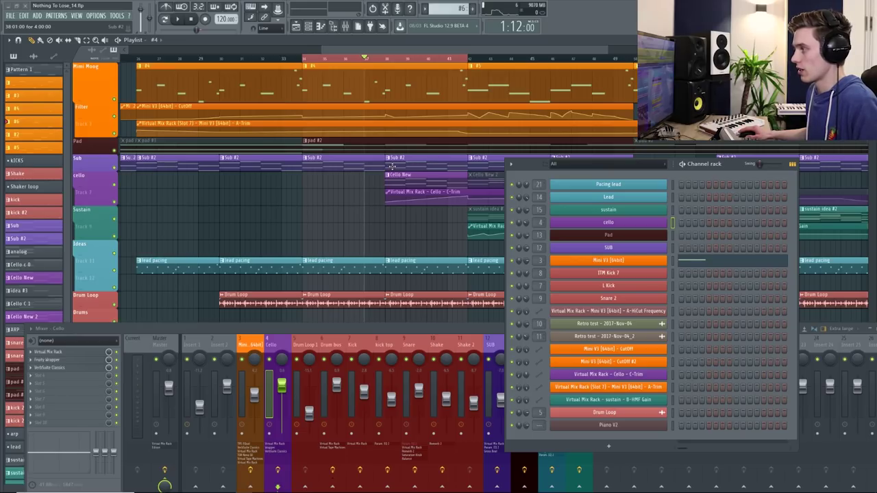
Step: Play from bar 37, briefly soloing the Cello mixer track before restoring the full mix and stopping playback
key(space)
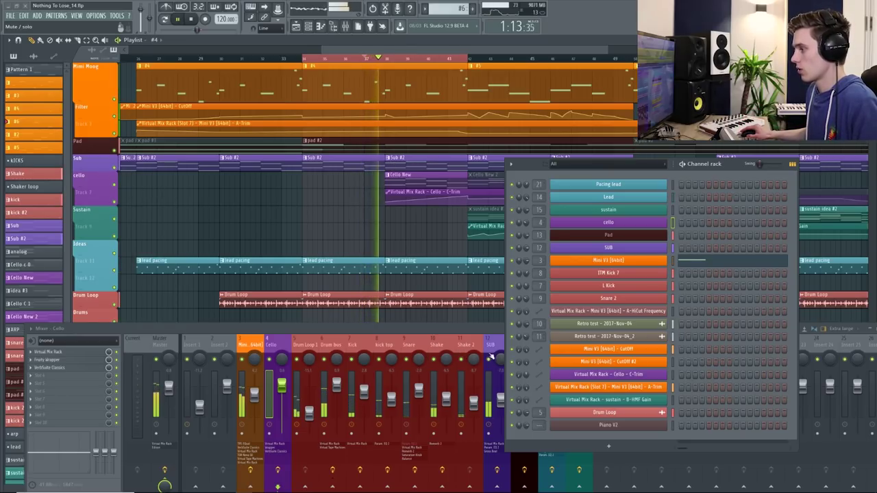
right_click(270, 361)
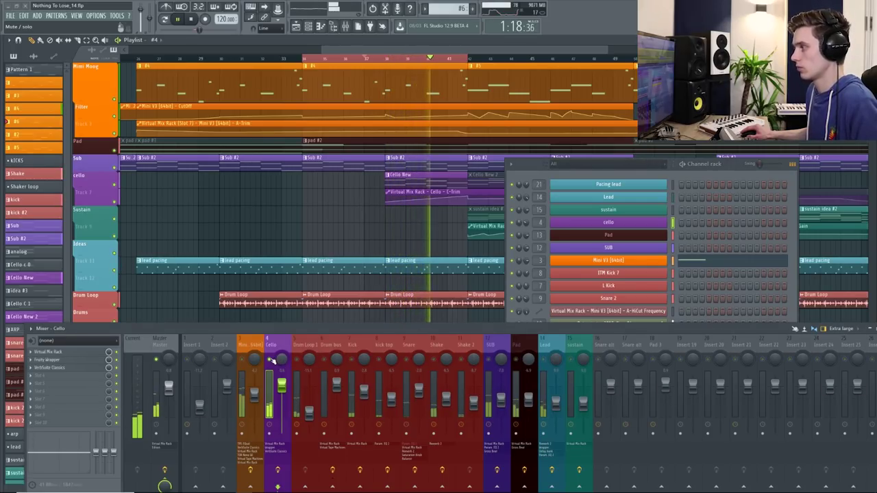
right_click(271, 360)
scroll(384, 213, down, 4)
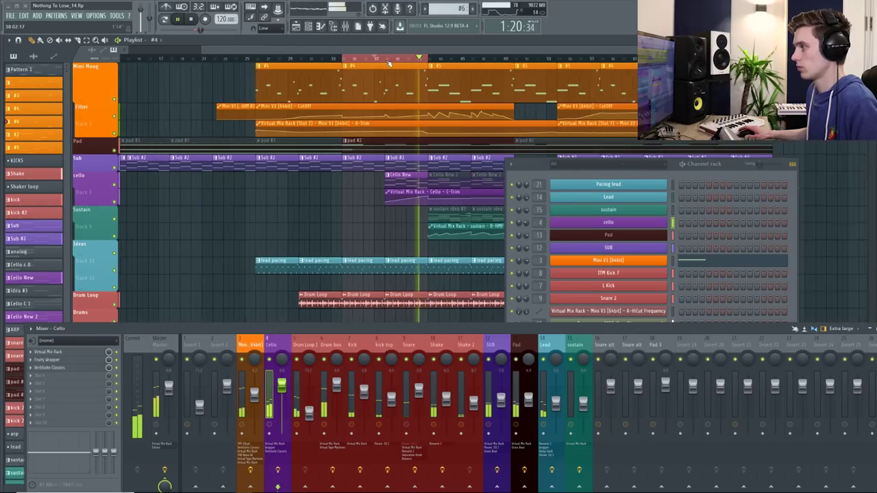
key(space)
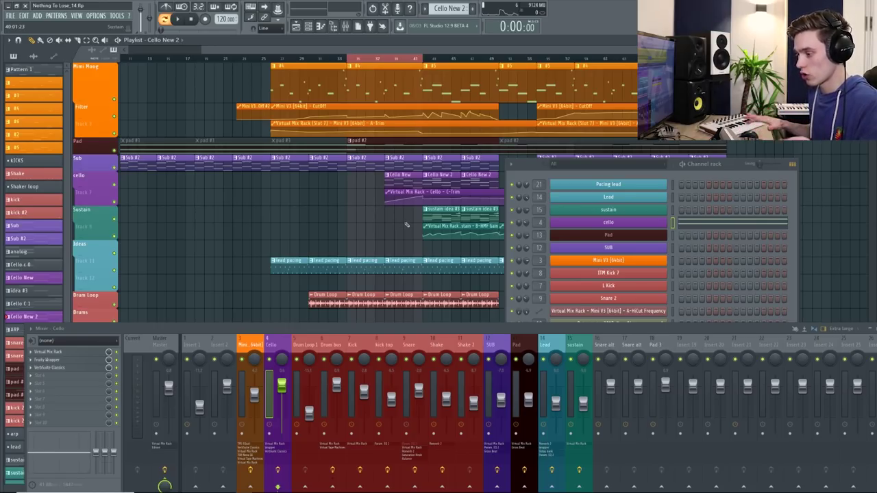
Step: Play the arrangement from bar 37 without the loop selection and hide the channel rack
click(397, 63)
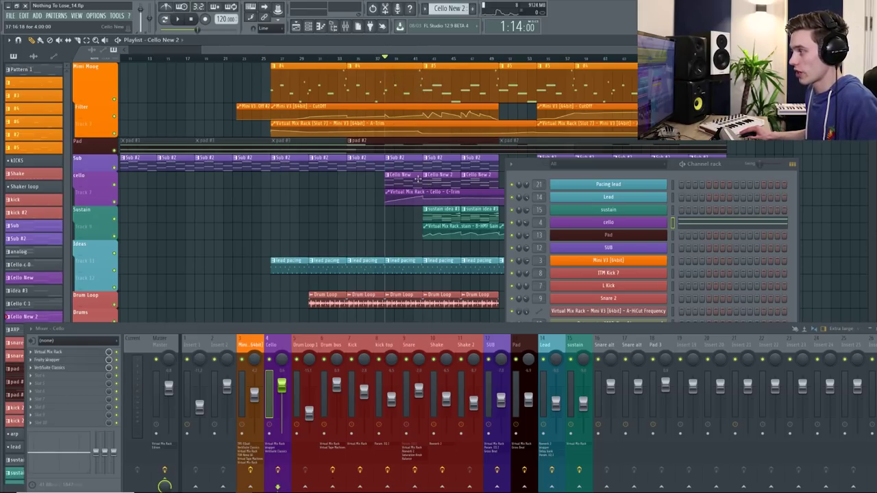
click(376, 60)
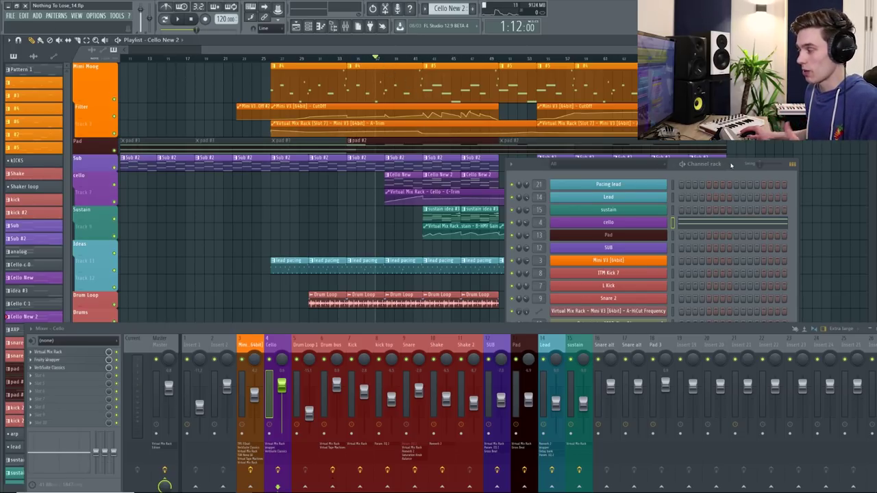
drag(731, 165, 749, 157)
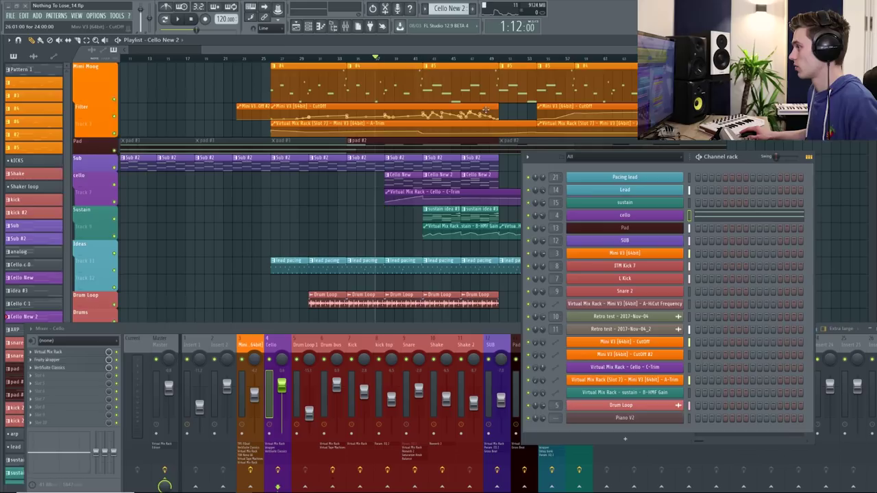
key(space)
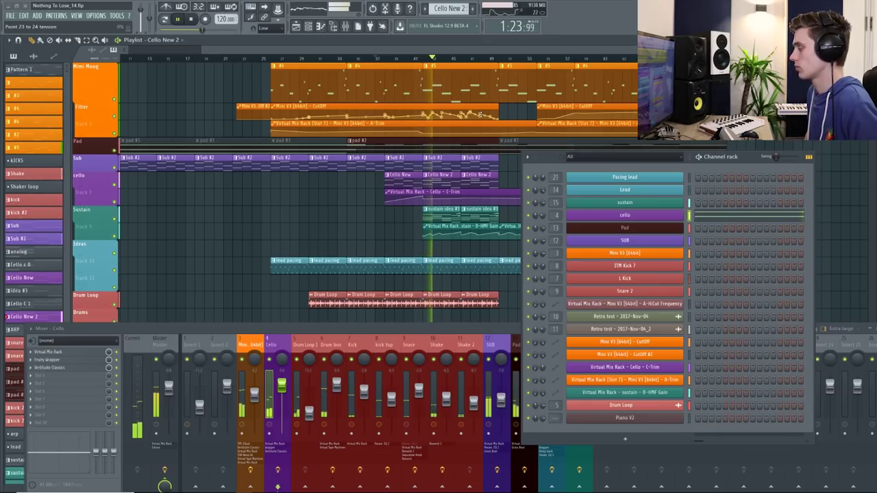
key(F6)
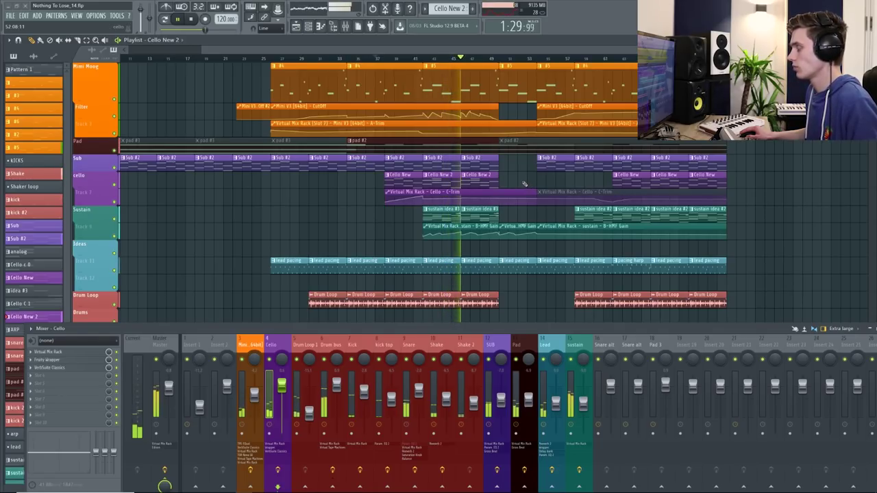
Step: Stop playback and look over the Mini Moog, Pad, Sub, cello and Sustain tracks in the playlist
key(space)
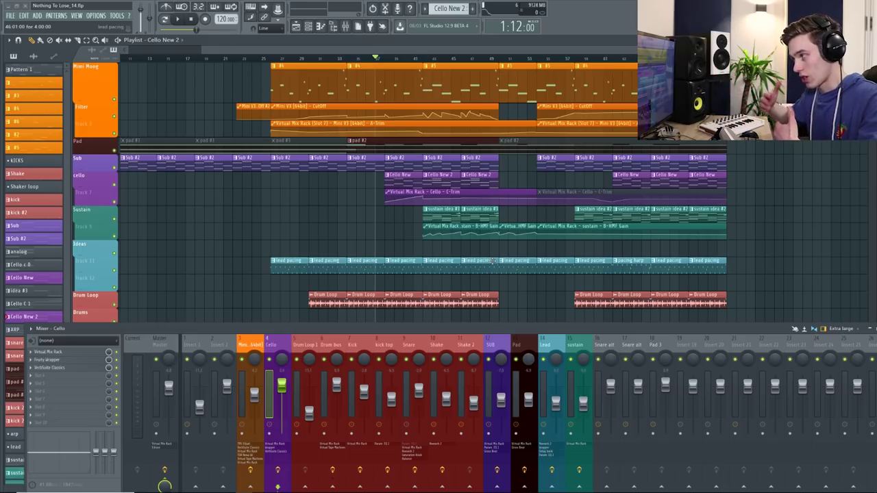
scroll(481, 217, up, 1)
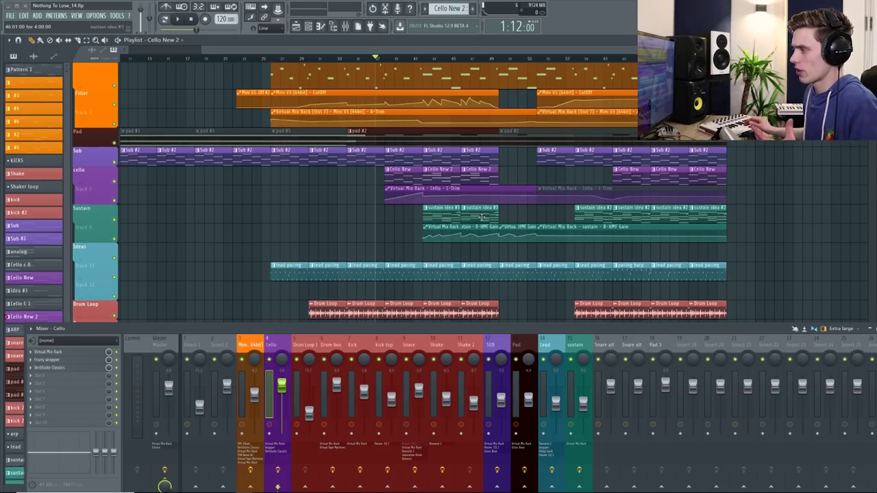
scroll(432, 205, up, 1)
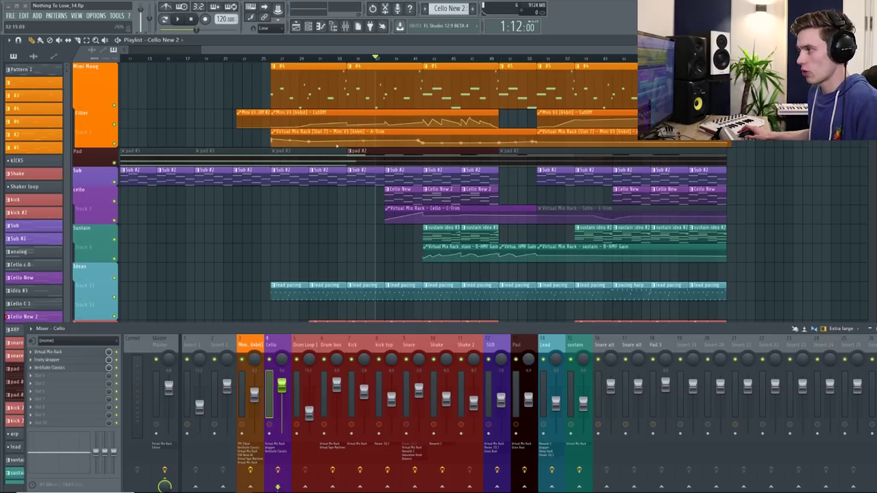
scroll(390, 120, up, 2)
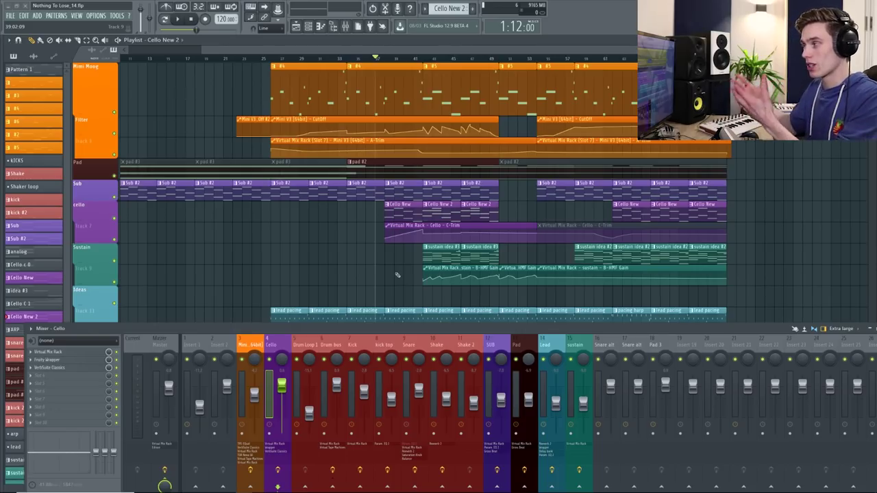
scroll(452, 199, down, 1)
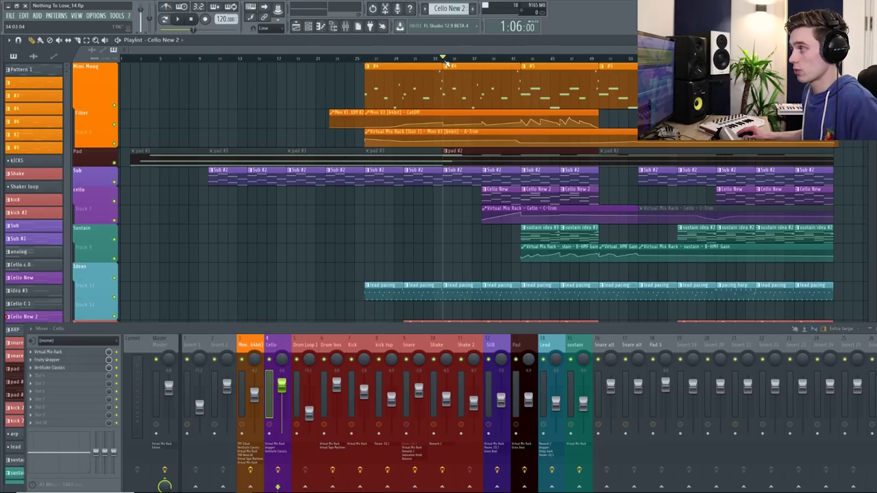
Step: Select bars 34 to 38 as the loop range and leave only the Mini Moog and drum tracks unmuted
drag(444, 61, 481, 61)
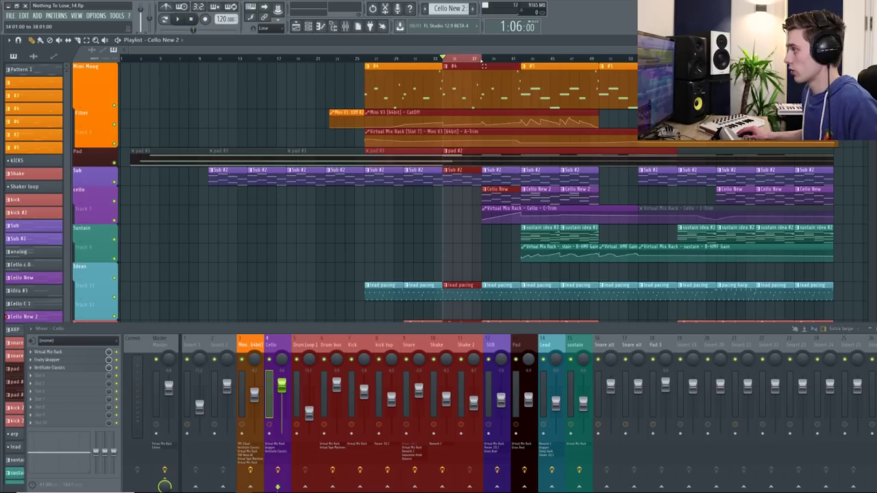
scroll(205, 144, up, 5)
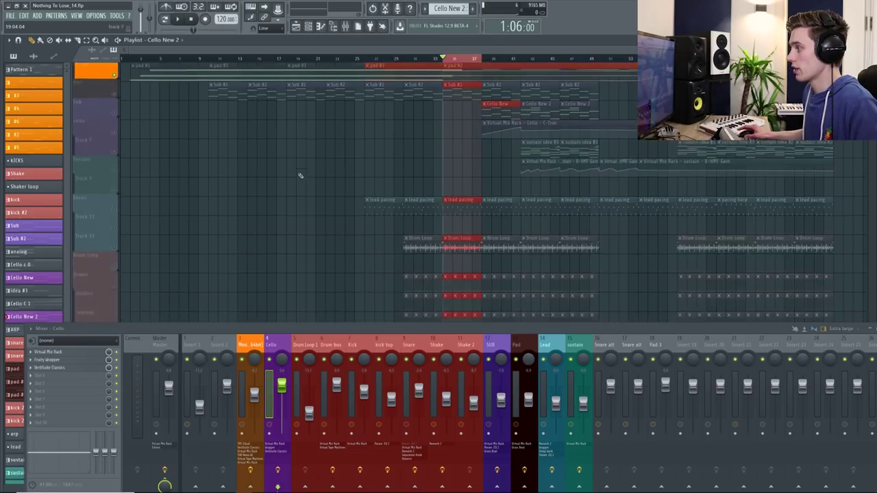
click(115, 125)
click(115, 105)
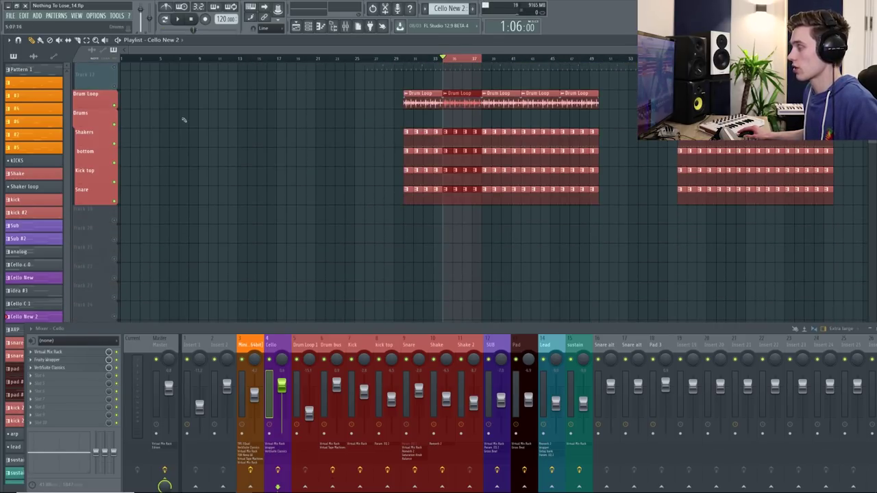
Step: Audition the Mini Moog with the drums over the selected bars, stopping playback at the end
key(space)
scroll(553, 197, up, 3)
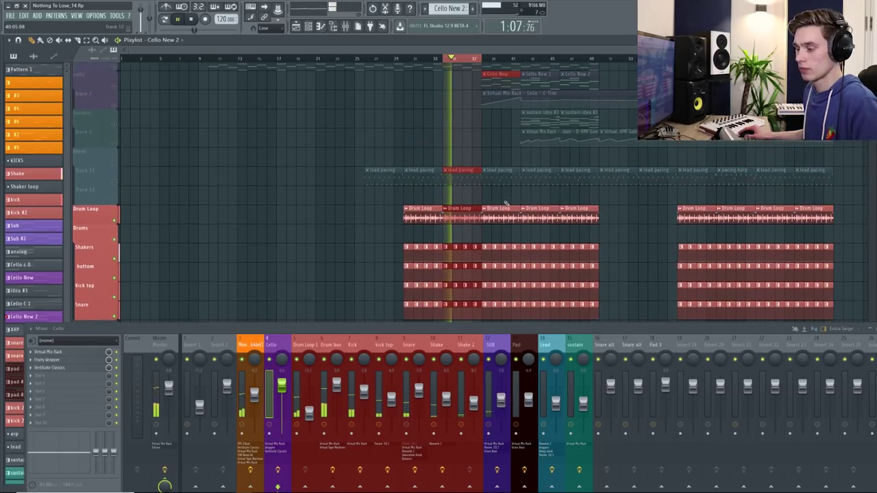
scroll(511, 203, down, 2)
key(space)
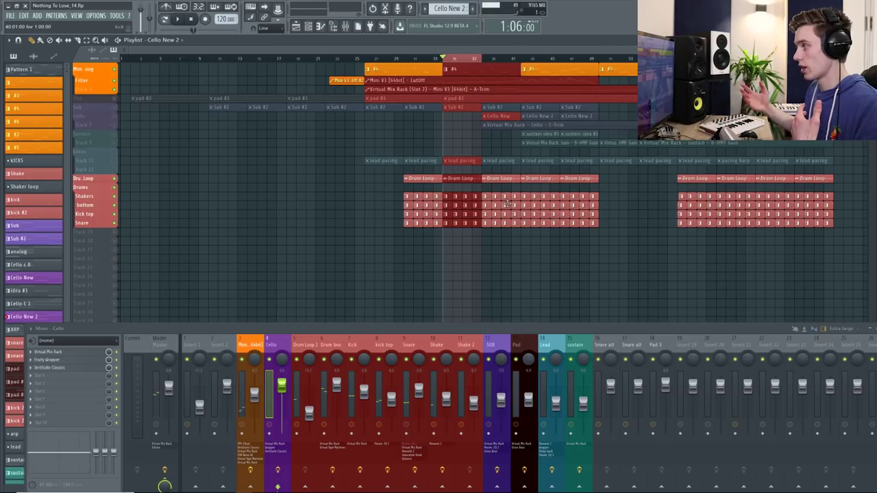
Step: Unmute the Sub and Pad tracks in addition to the Mini Moog and drums
scroll(596, 209, up, 2)
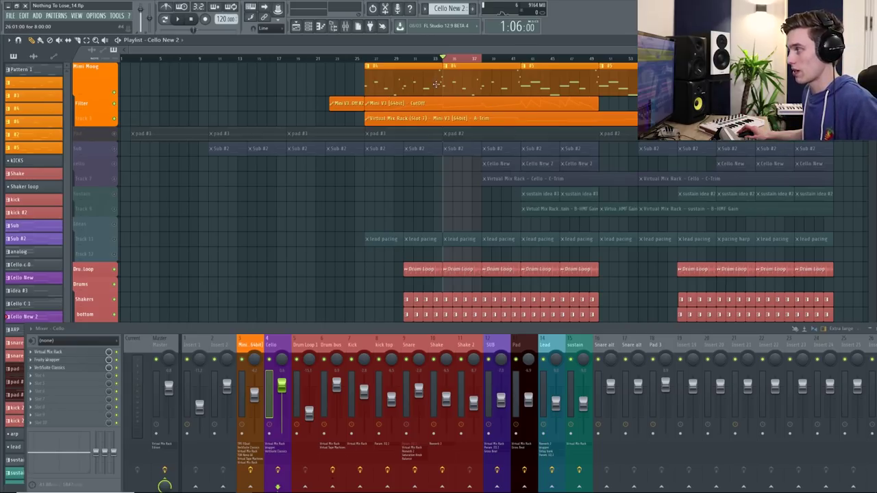
scroll(453, 95, up, 3)
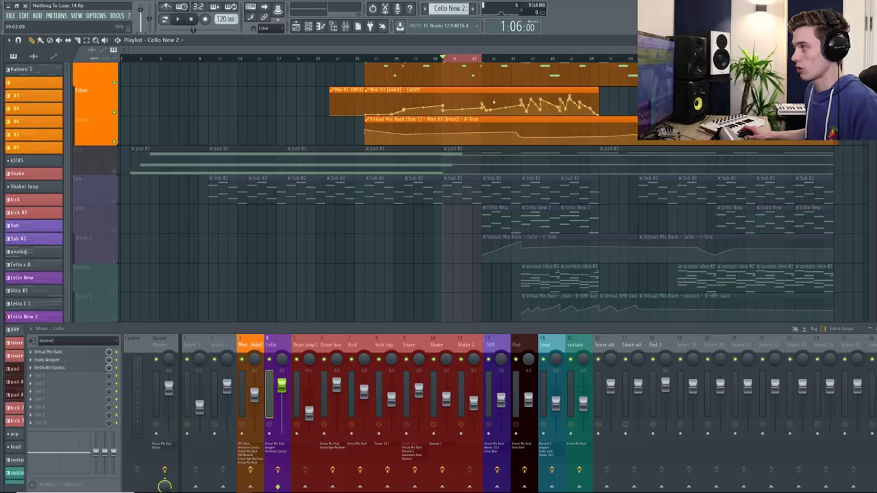
scroll(491, 103, up, 3)
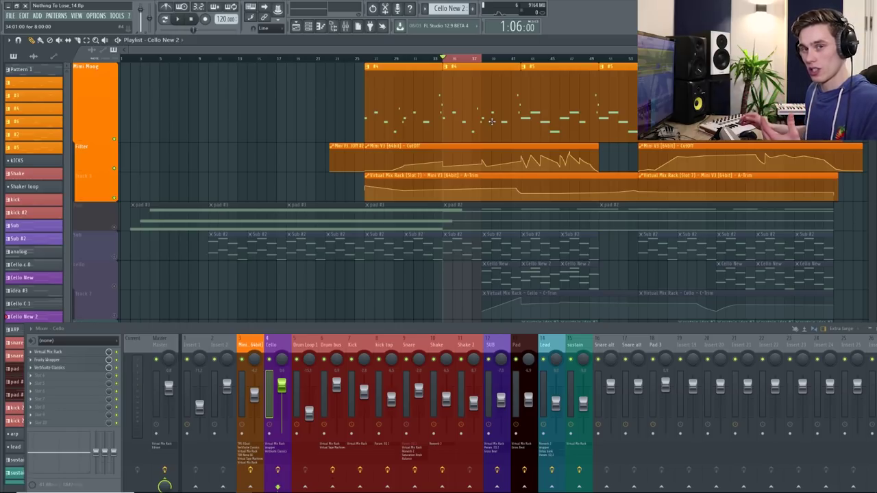
scroll(506, 146, down, 2)
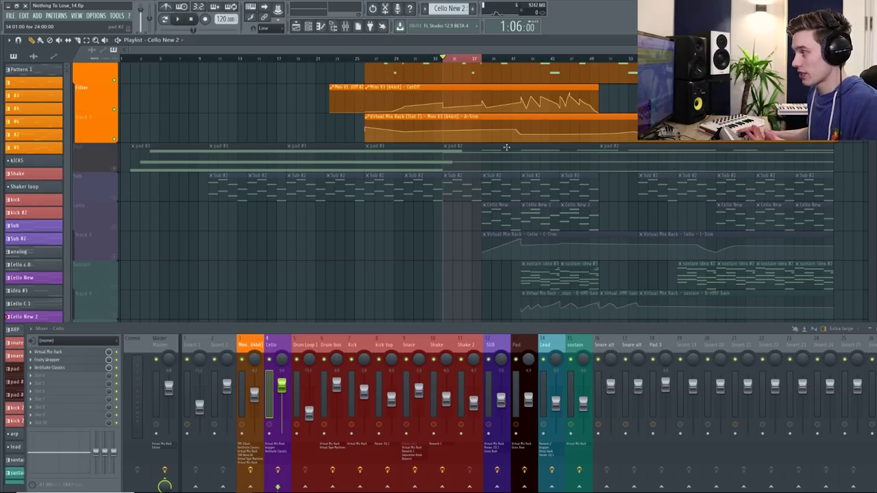
click(115, 198)
click(115, 170)
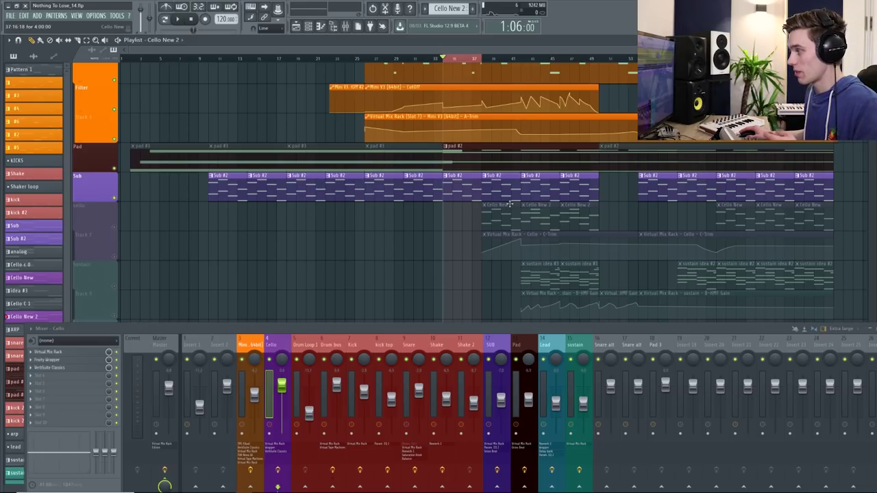
Step: Unmute the lead pacing track together with the rest of the Ideas group
scroll(388, 241, down, 5)
click(117, 231)
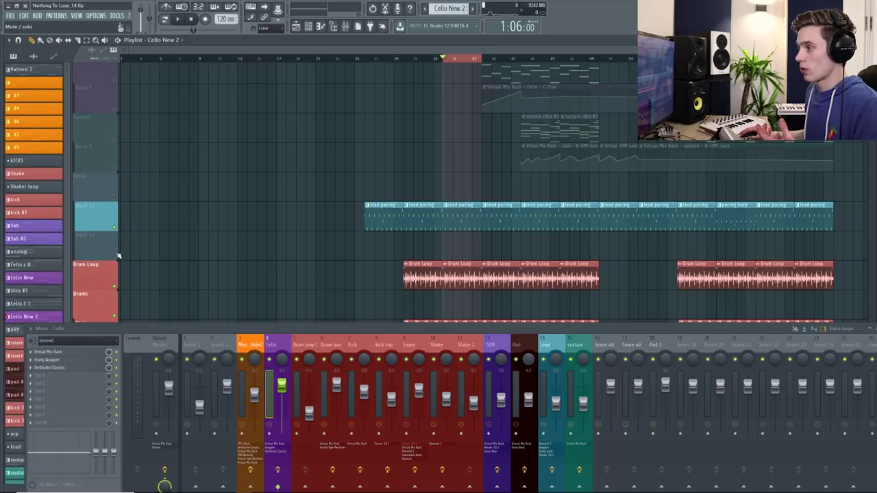
scroll(428, 220, up, 3)
scroll(486, 251, down, 1)
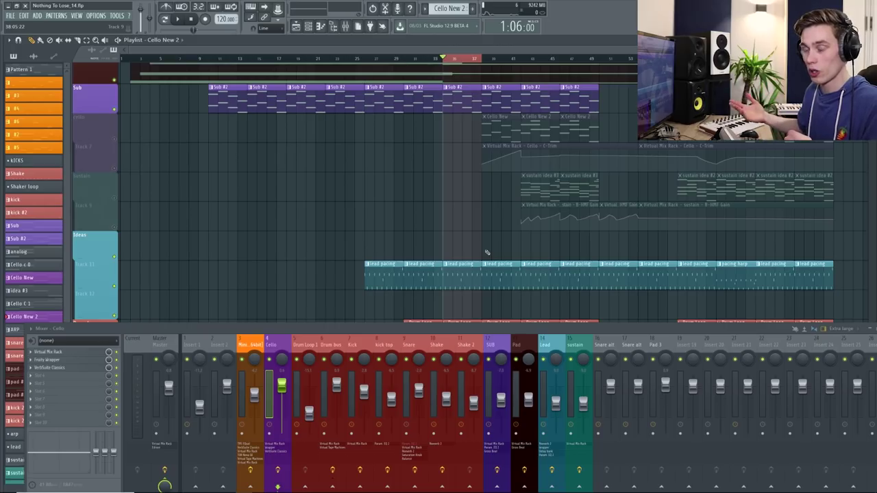
Step: Unmute the cello track and its C-Trim automation track, leaving the Sustain group muted
scroll(487, 251, up, 2)
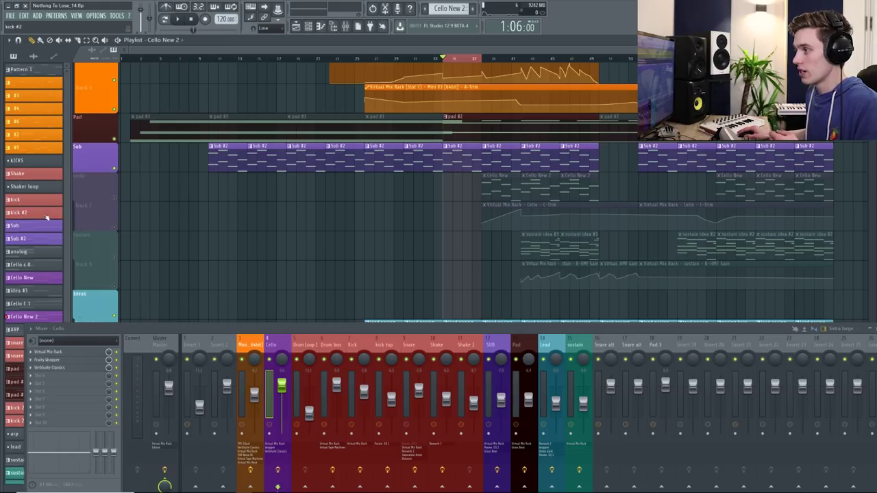
click(114, 198)
click(120, 227)
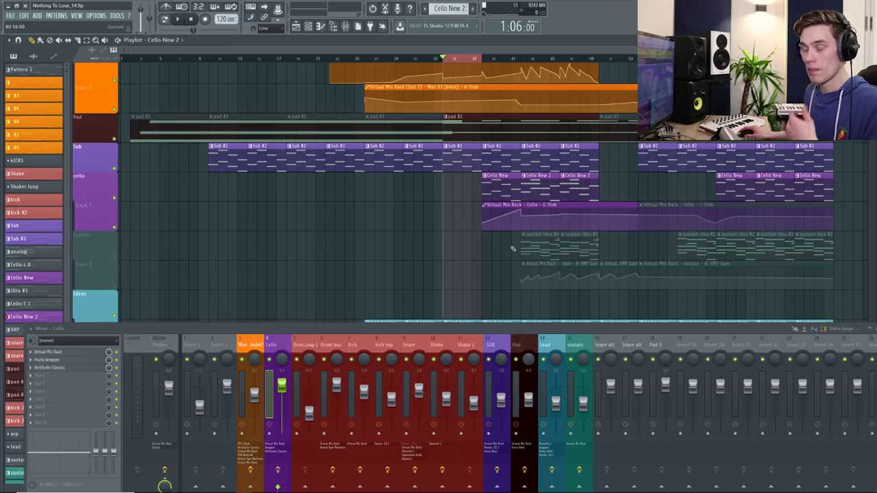